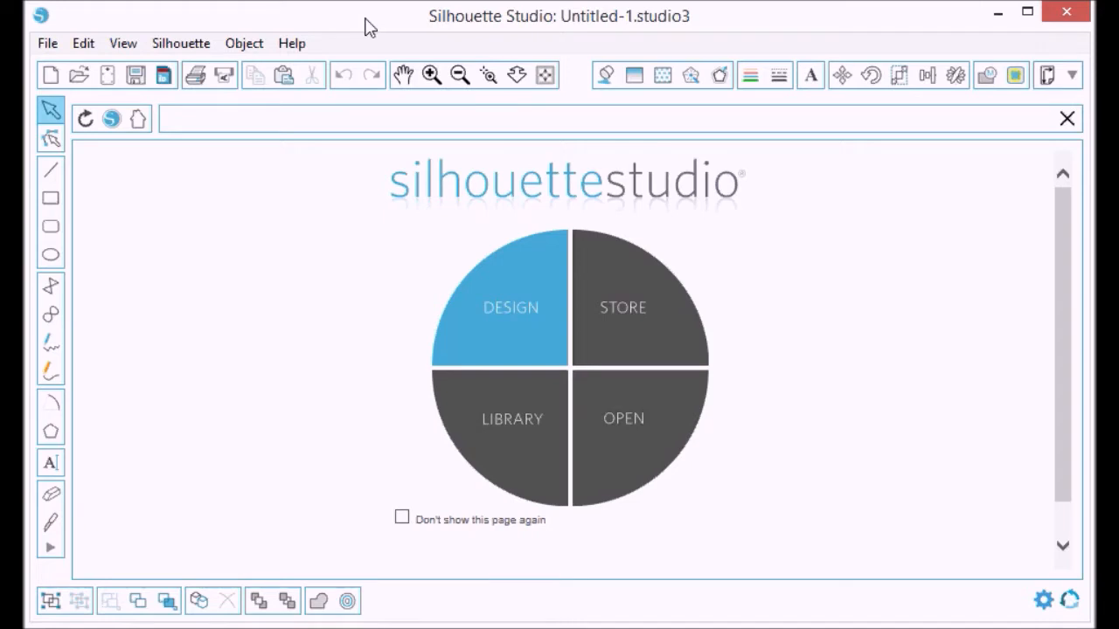
Enter the design workspace and open the grid options for the page
left_click(511, 343)
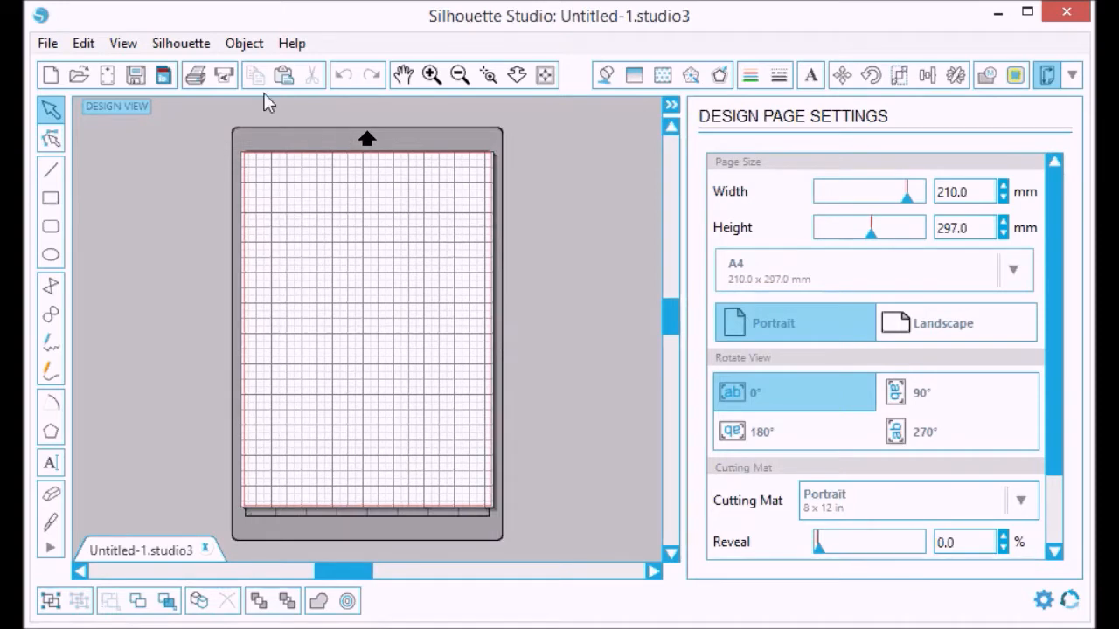
left_click(123, 43)
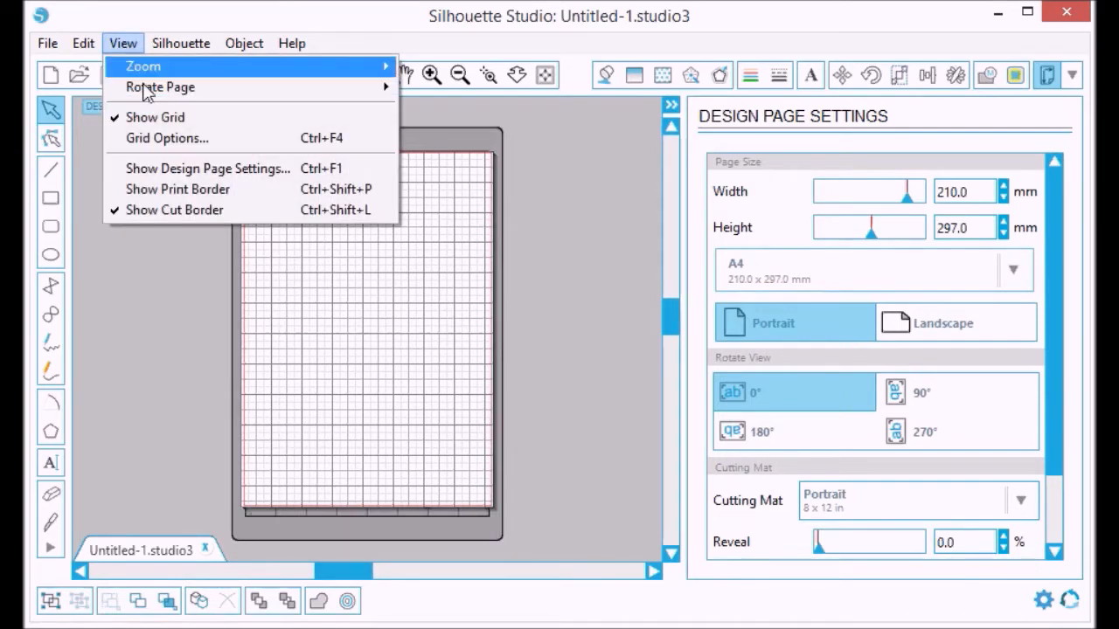
left_click(159, 142)
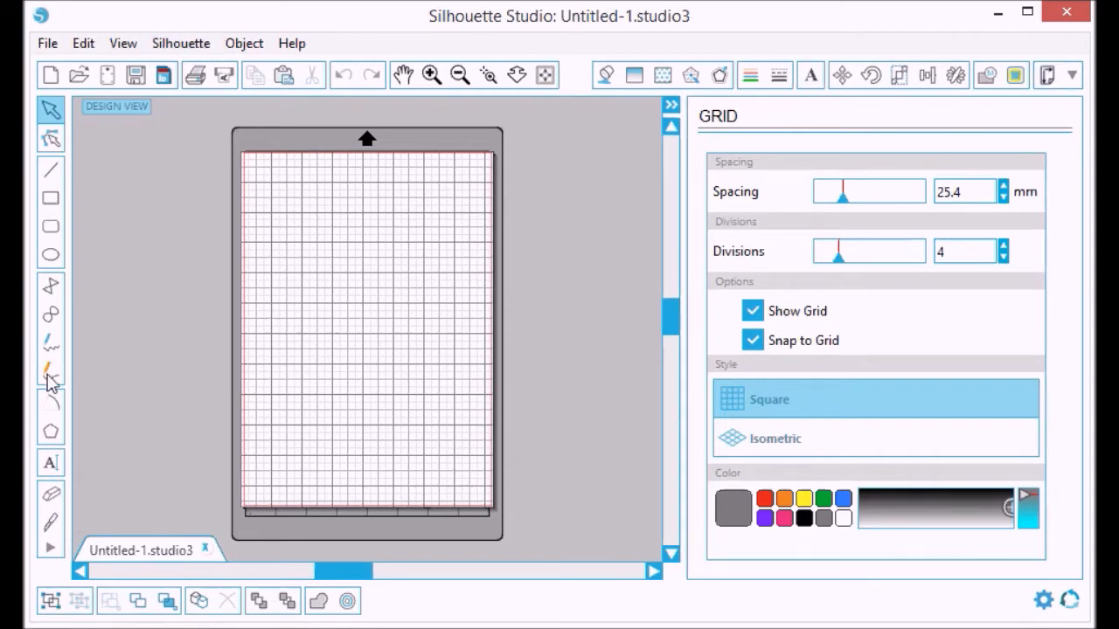
Add a text object reading "TEXT" to the upper half of the page
left_click(50, 465)
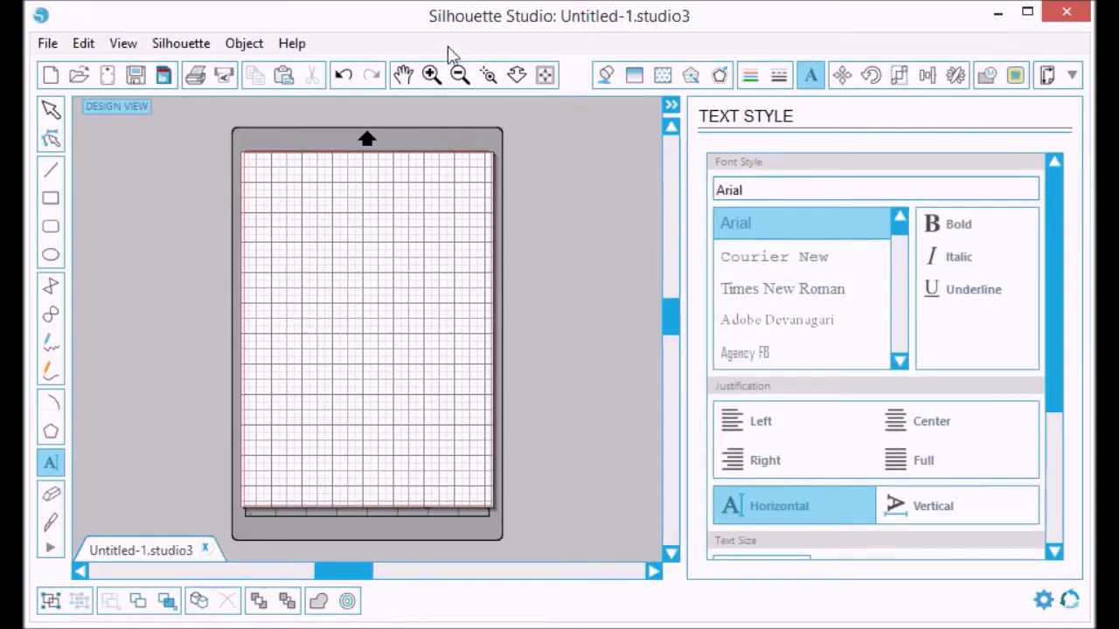
left_click(430, 75)
left_click(431, 76)
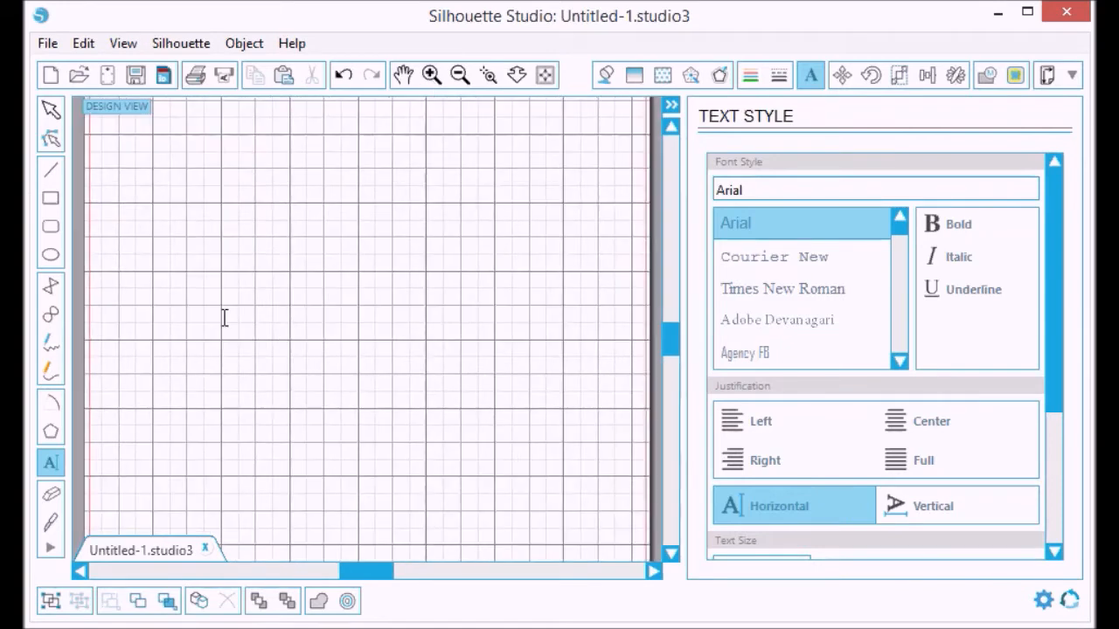
left_click(275, 543)
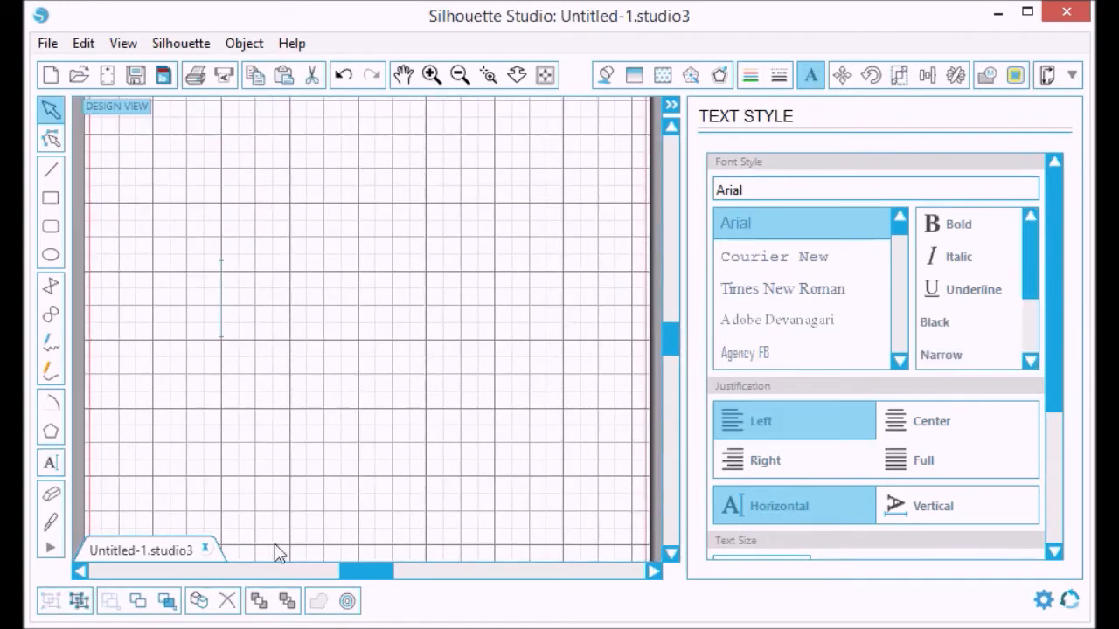
type("TEXT")
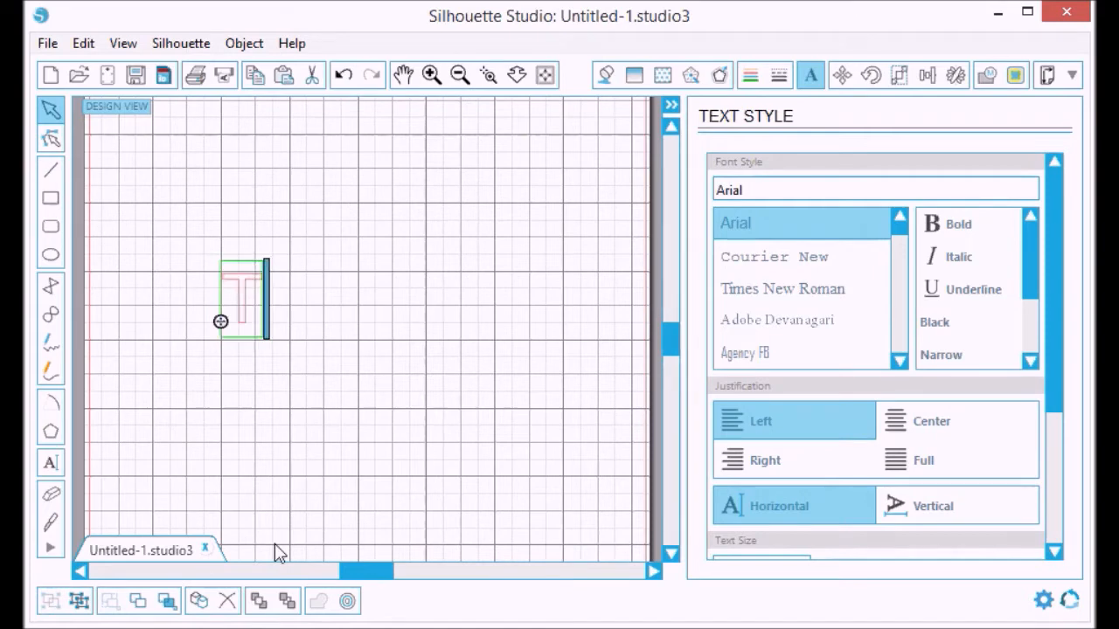
left_click(255, 319)
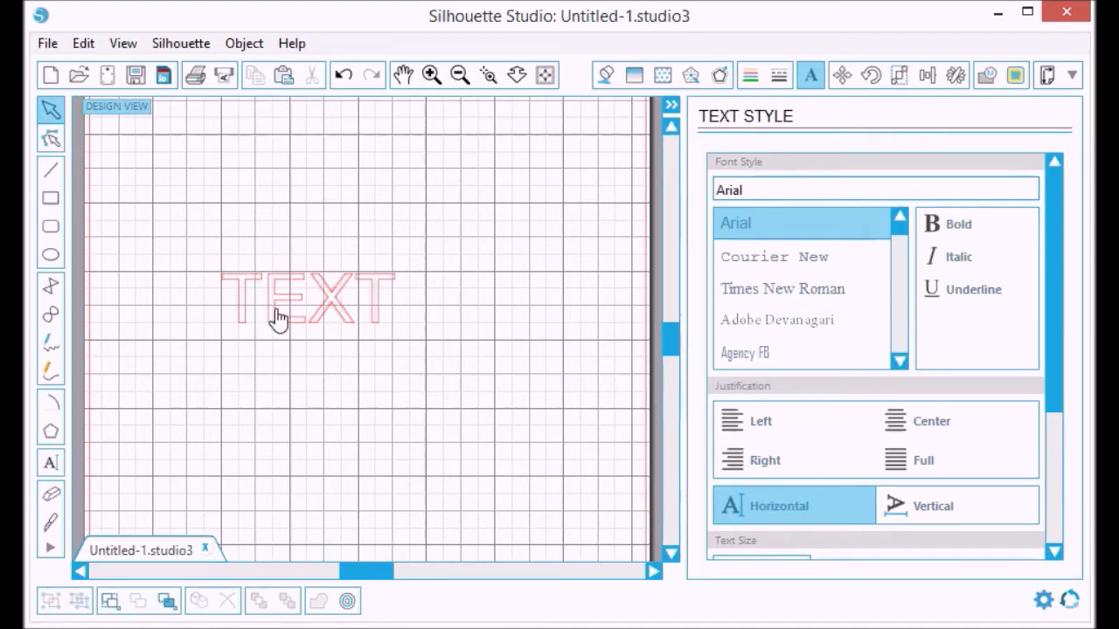
Change the font of the "TEXT" object to Showcard Gothic
left_click(272, 316)
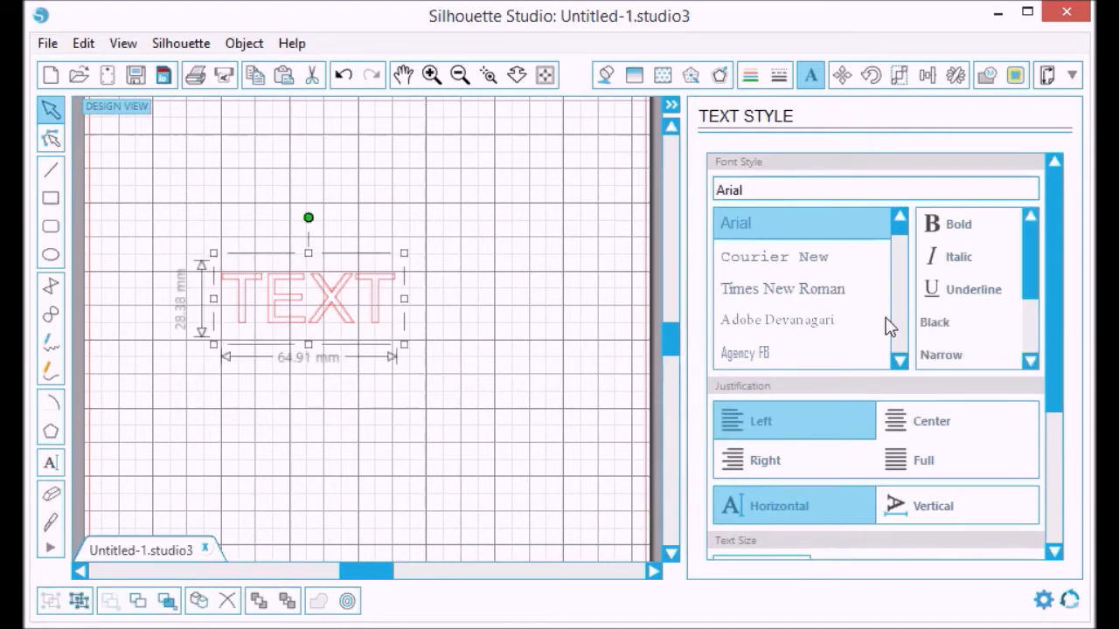
scroll(908, 334, "down", 10)
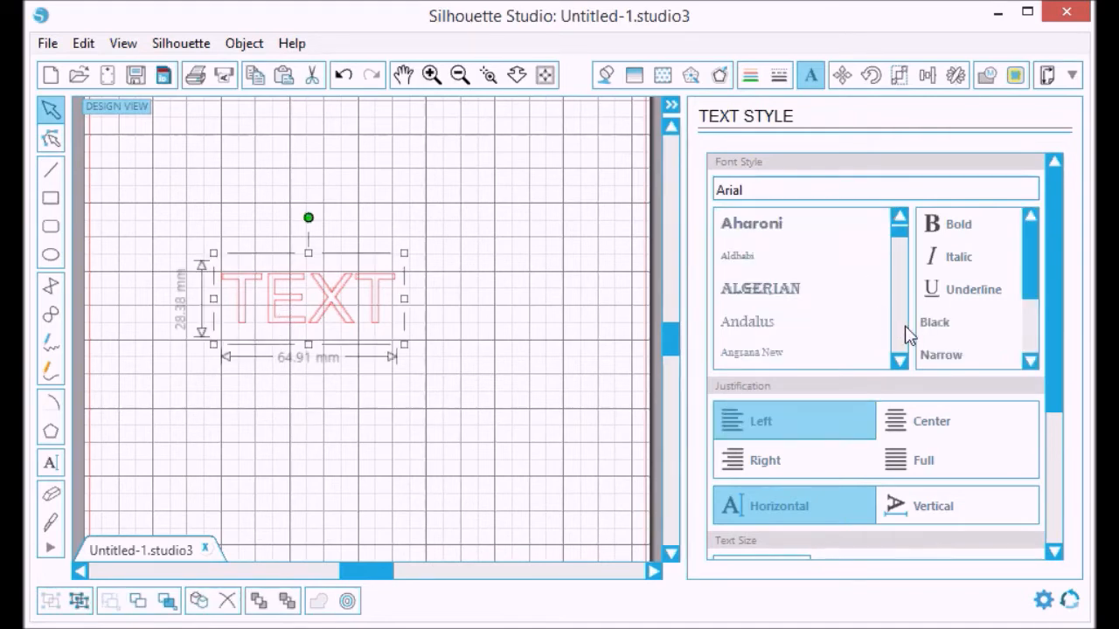
scroll(909, 335, "down", 5)
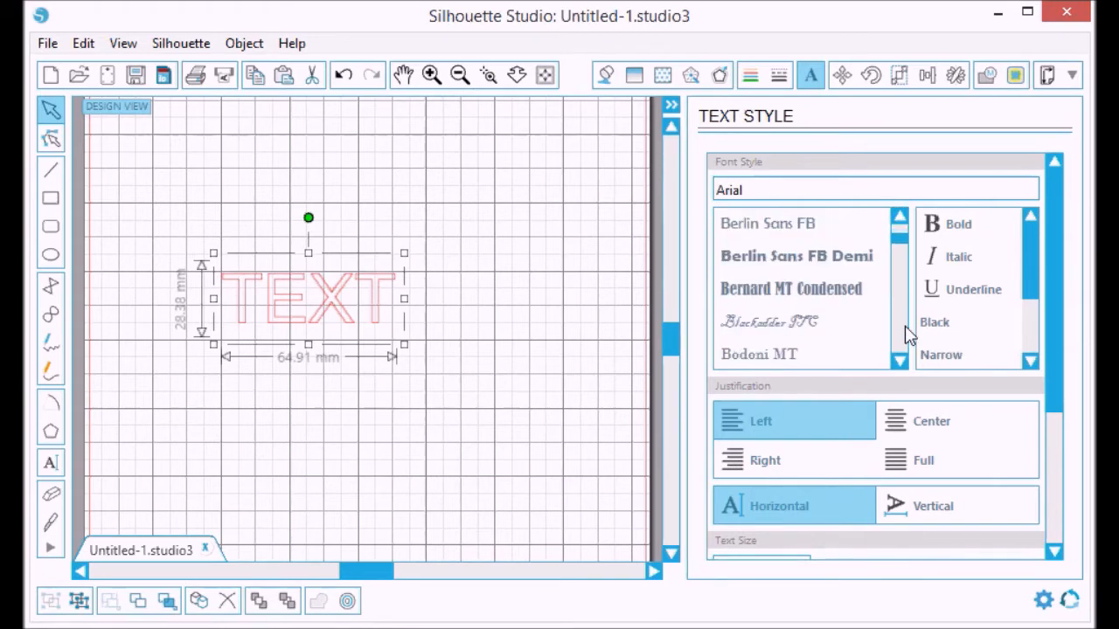
scroll(907, 334, "down", 2)
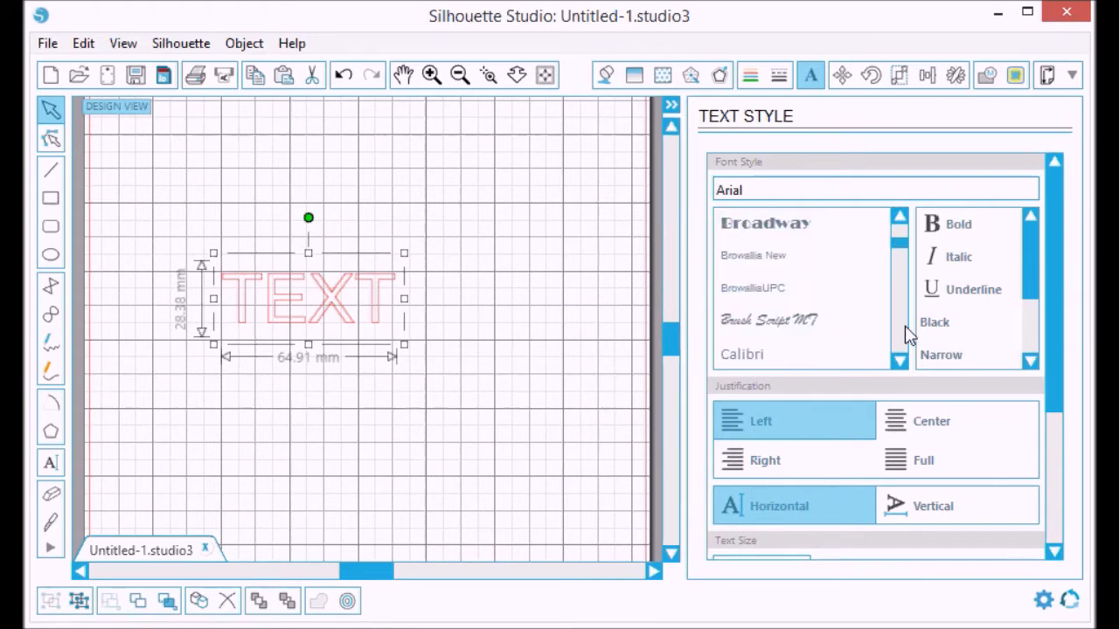
left_click_drag(899, 245, 901, 339)
scroll(901, 339, "down", 10)
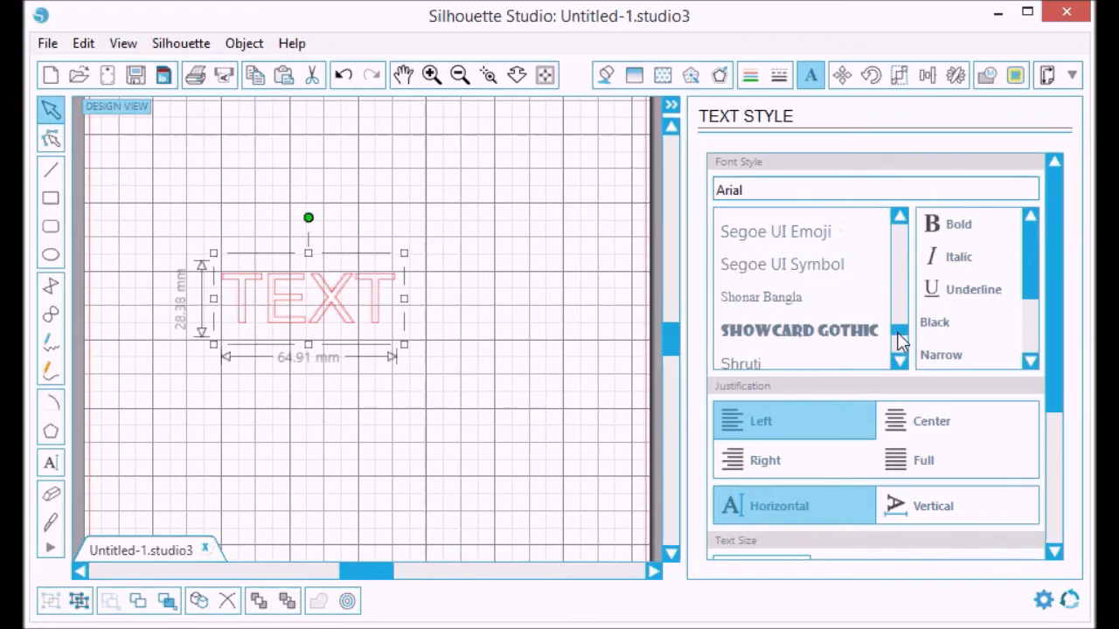
scroll(901, 340, "up", 2)
scroll(901, 340, "down", 2)
left_click(840, 265)
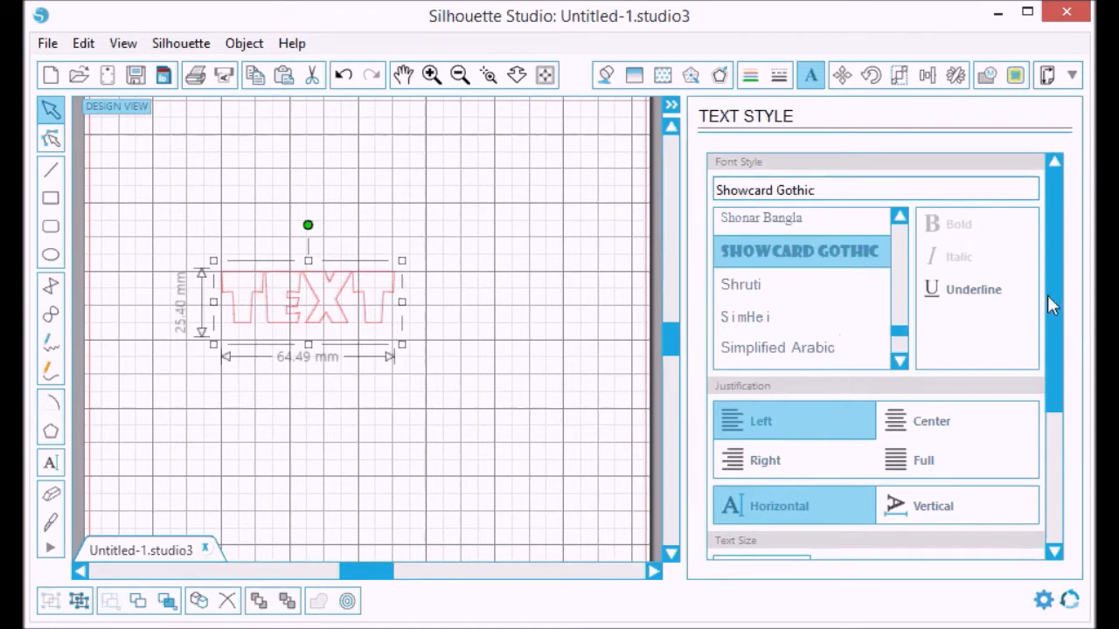
Set the text size to 144 pt and move the enlarged text up and slightly to the left on the page
left_click_drag(1049, 295, 1025, 430)
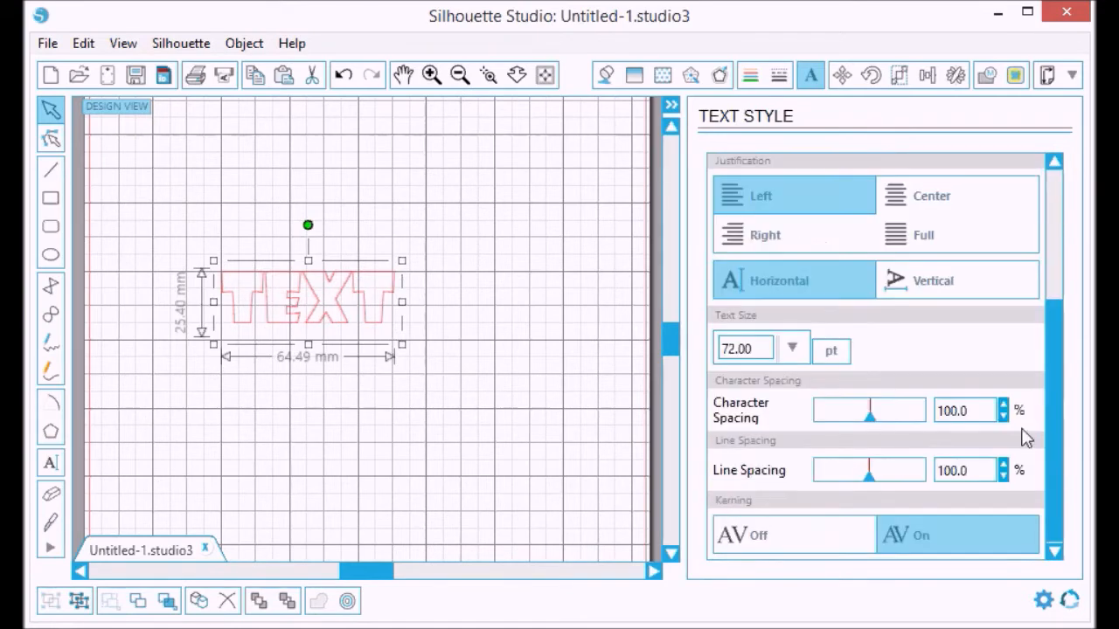
left_click(791, 348)
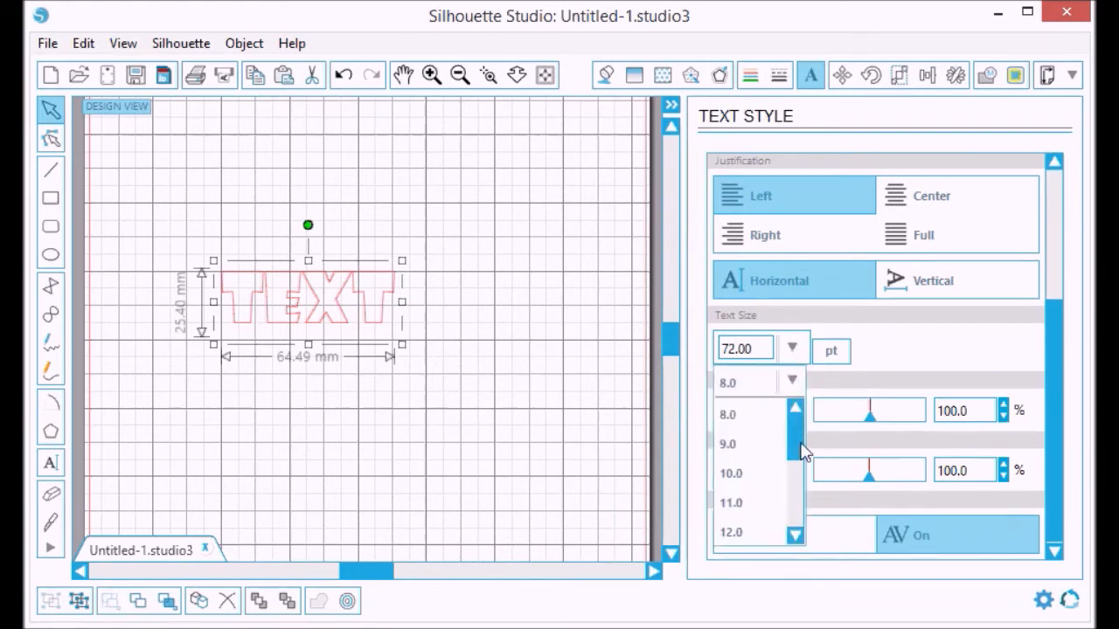
left_click(797, 533)
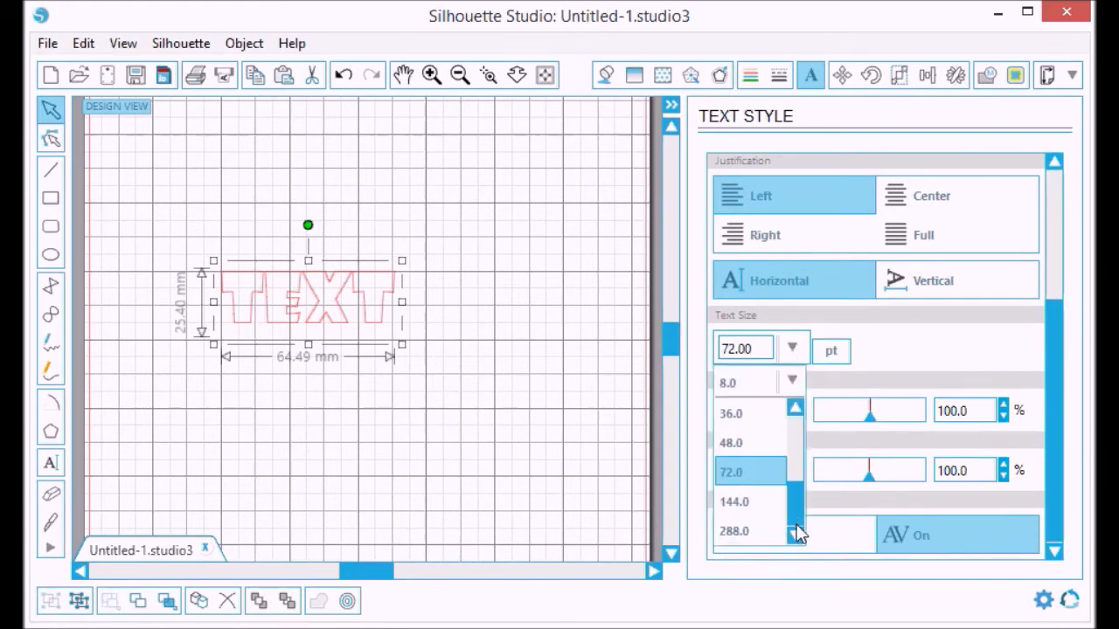
left_click(750, 502)
left_click_drag(493, 238, 475, 193)
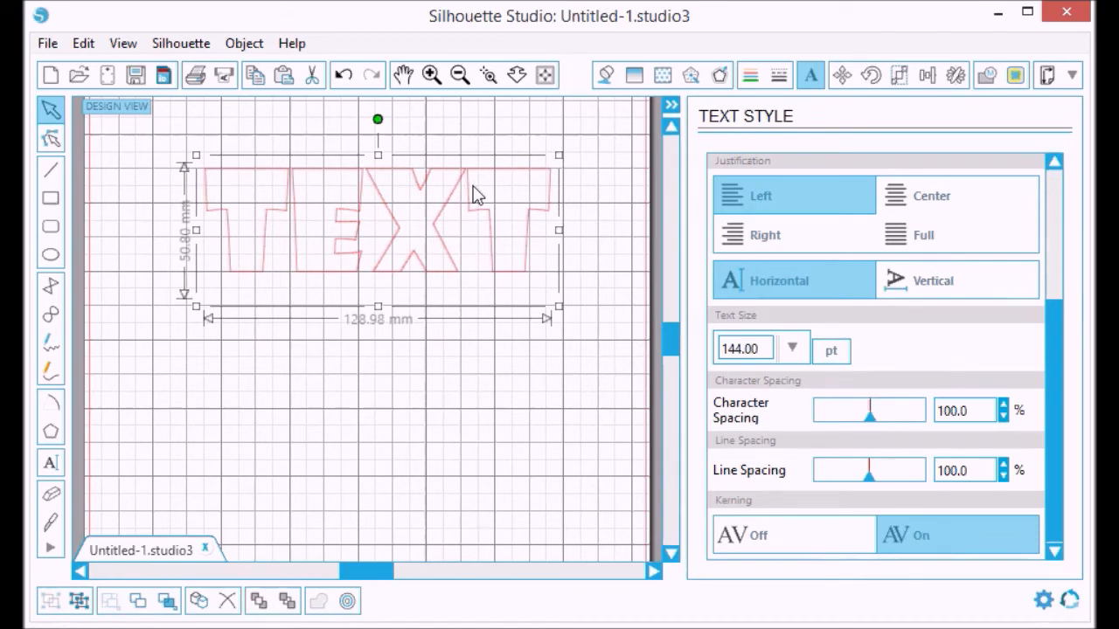
Duplicate the "TEXT" object and place the two texts one directly below the other with a gap between them
key("ctrl+v")
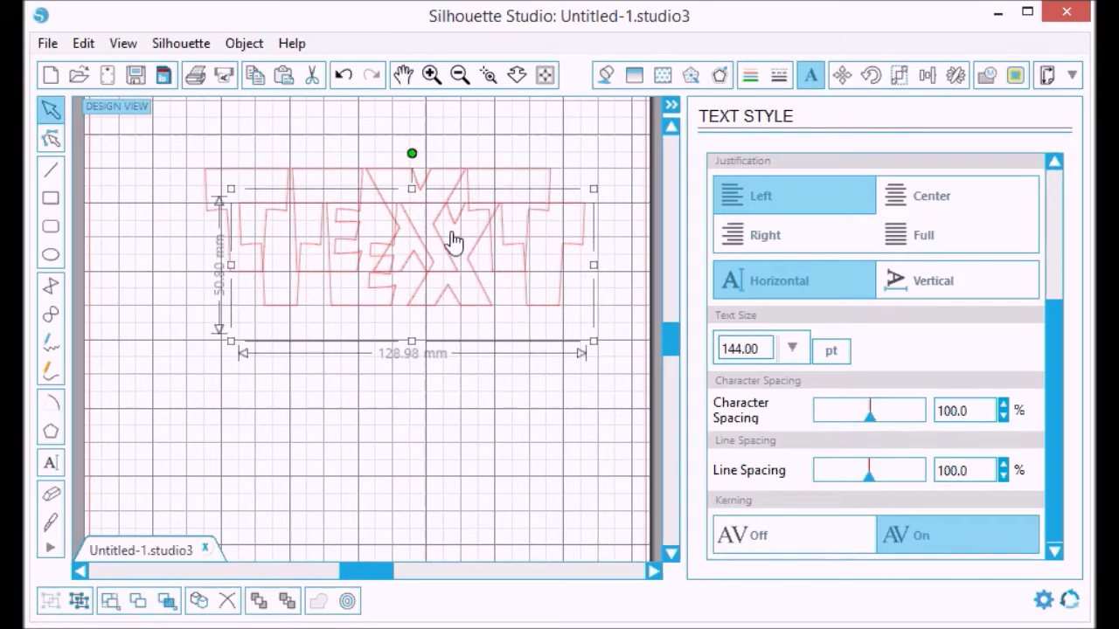
left_click_drag(444, 258, 479, 463)
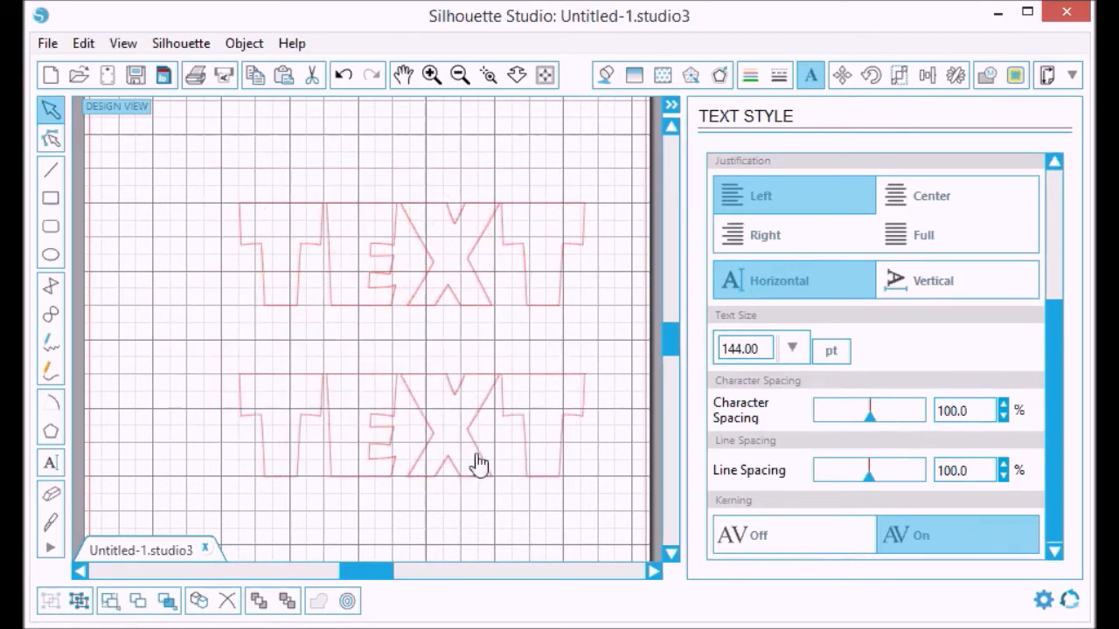
left_click(478, 464)
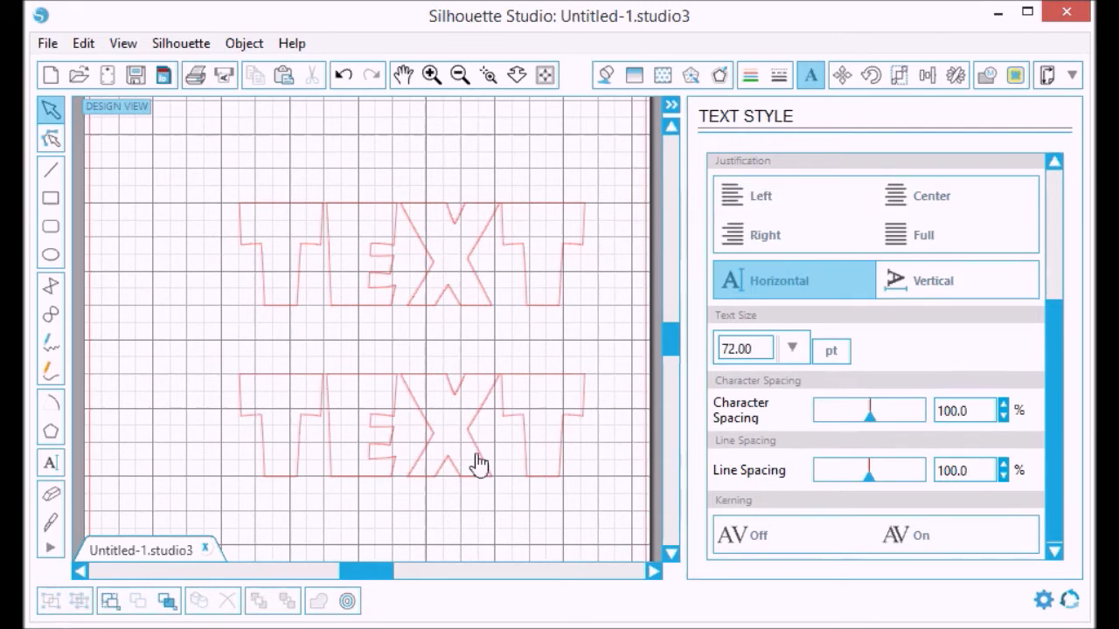
Open the image file stripes.jpg from the Desktop
left_click(50, 43)
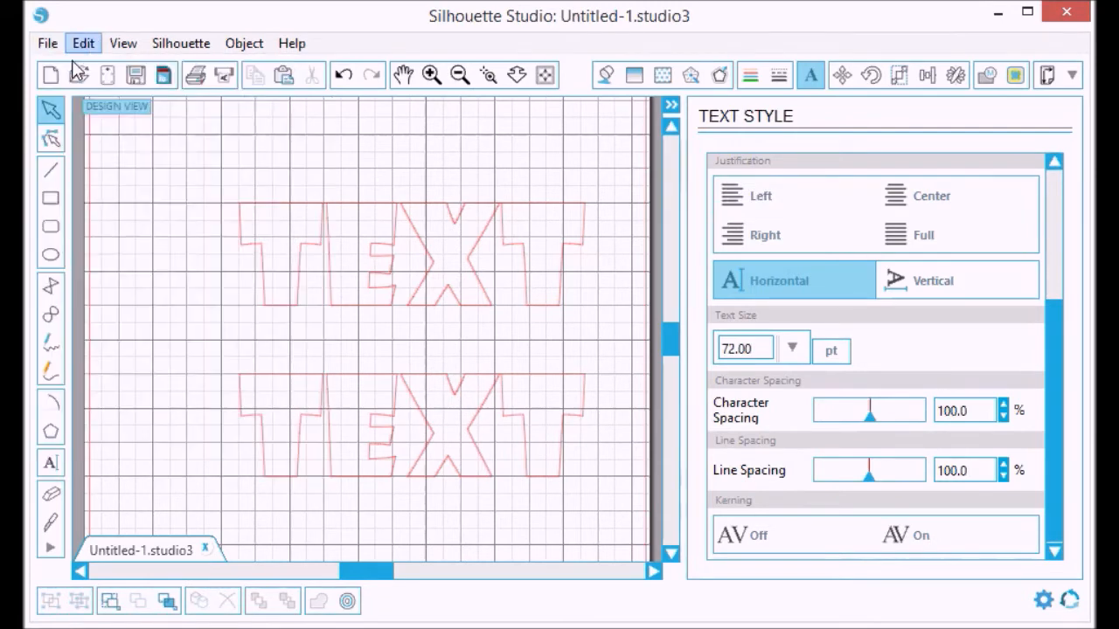
left_click(57, 88)
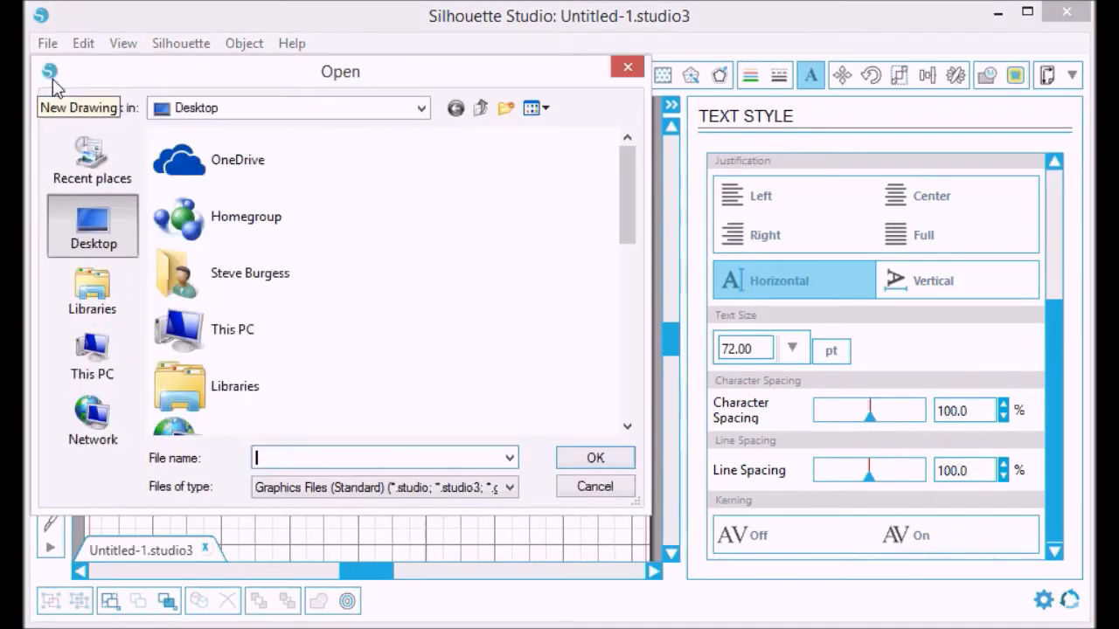
left_click_drag(628, 200, 633, 391)
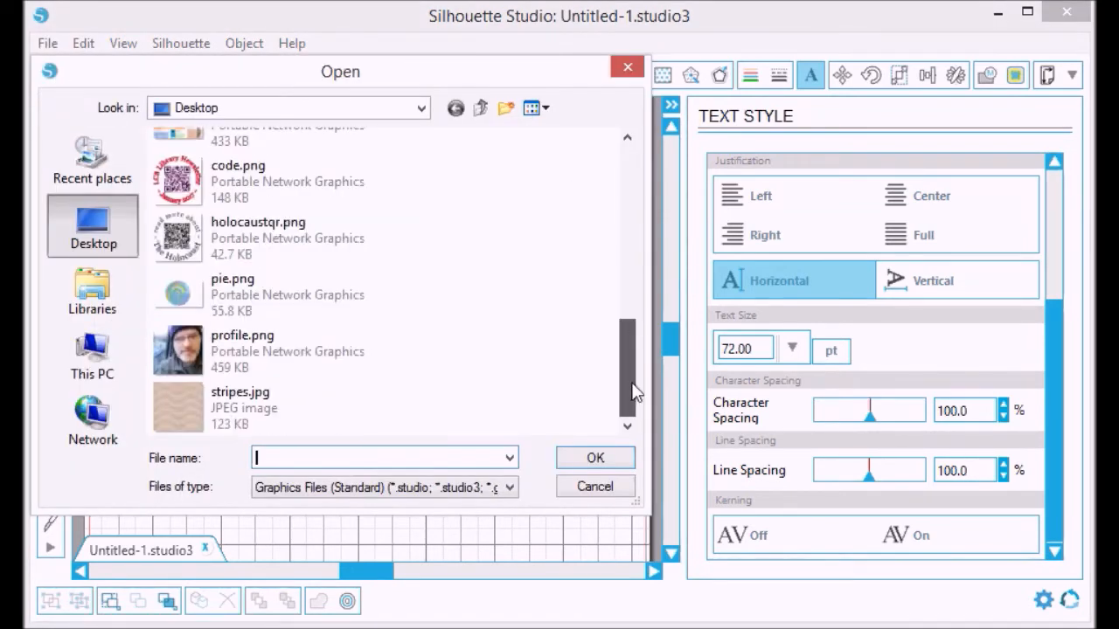
double_click(410, 405)
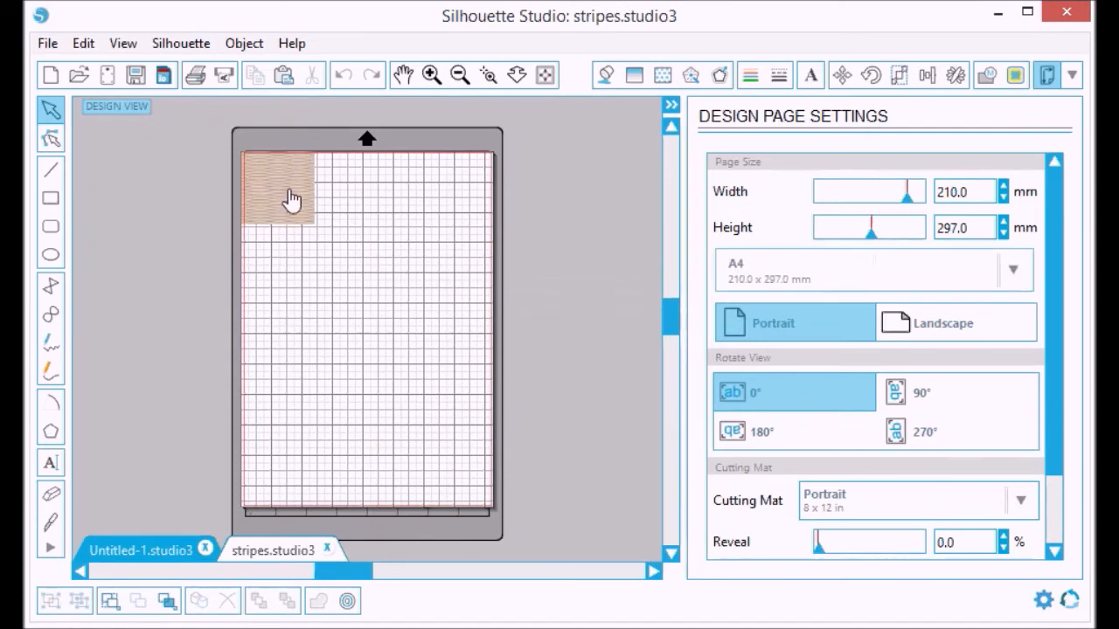
Cut the stripes image from its own document and paste it into the Untitled-1 drawing
left_click(293, 199)
key("Delete")
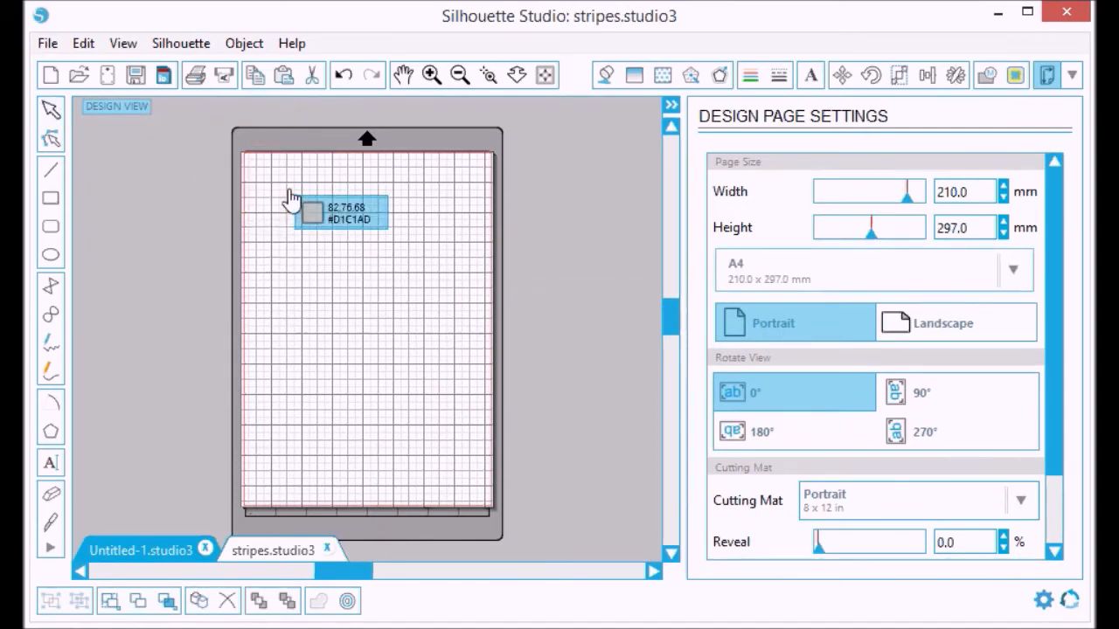
left_click(155, 550)
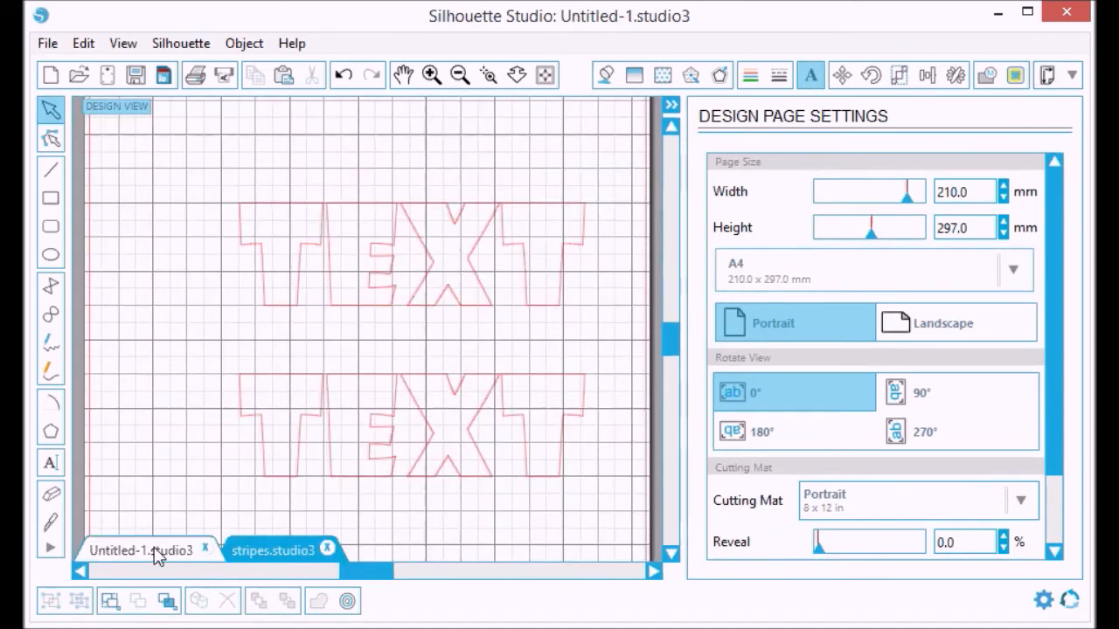
left_click(463, 76)
left_click(463, 76)
key("ctrl+v")
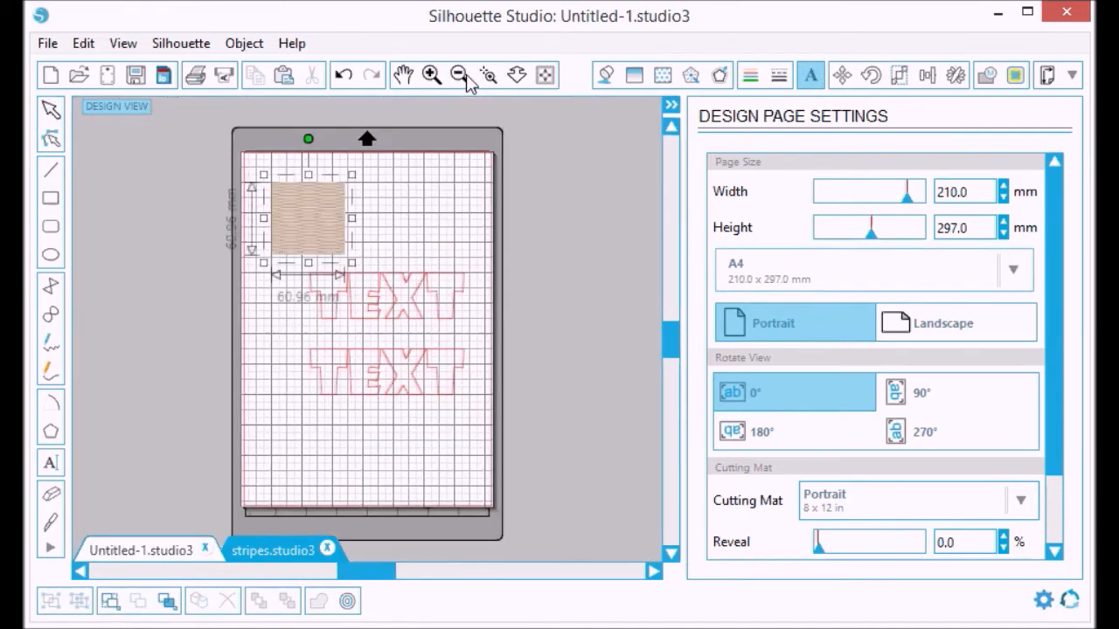
Arrange the stripes image near the page's upper centre and move both texts lower, stacked and aligned with each other
left_click_drag(319, 218, 346, 185)
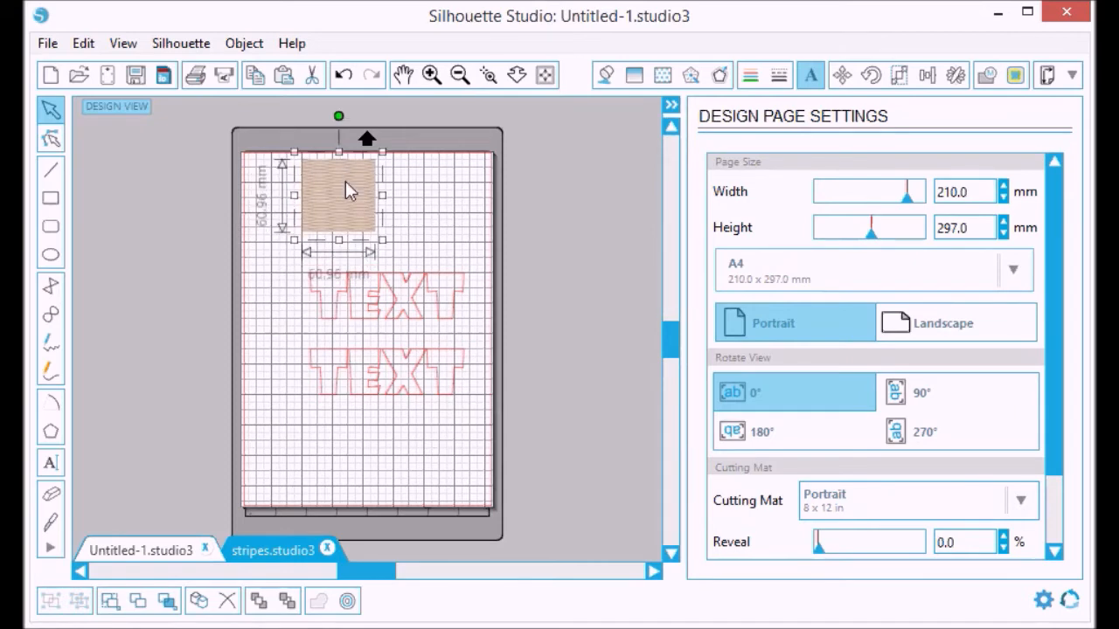
left_click_drag(361, 387, 347, 437)
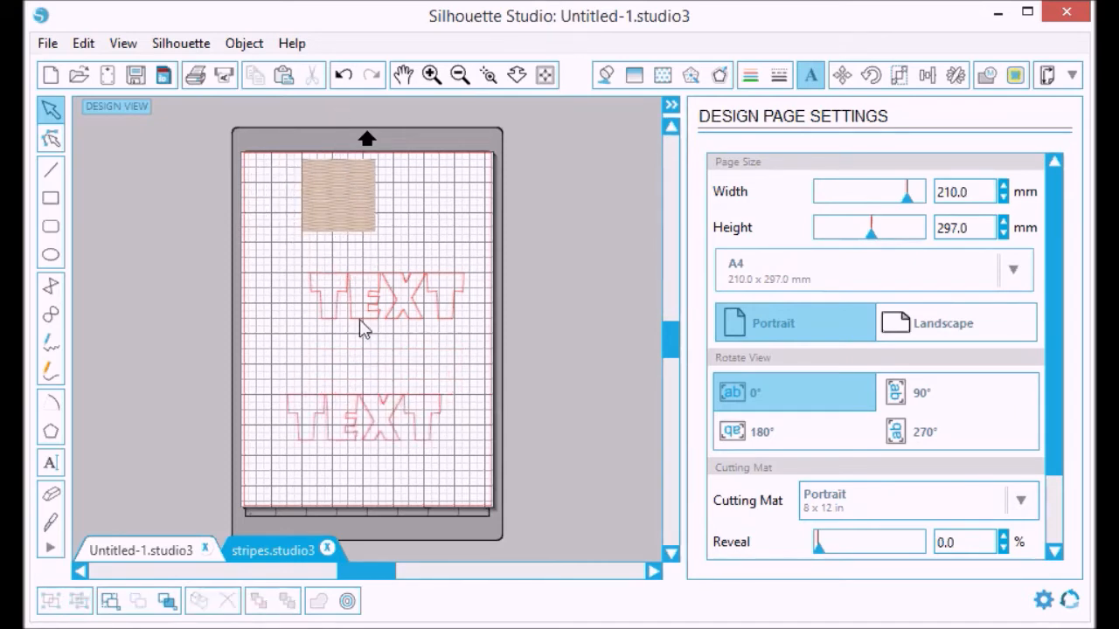
left_click(360, 317)
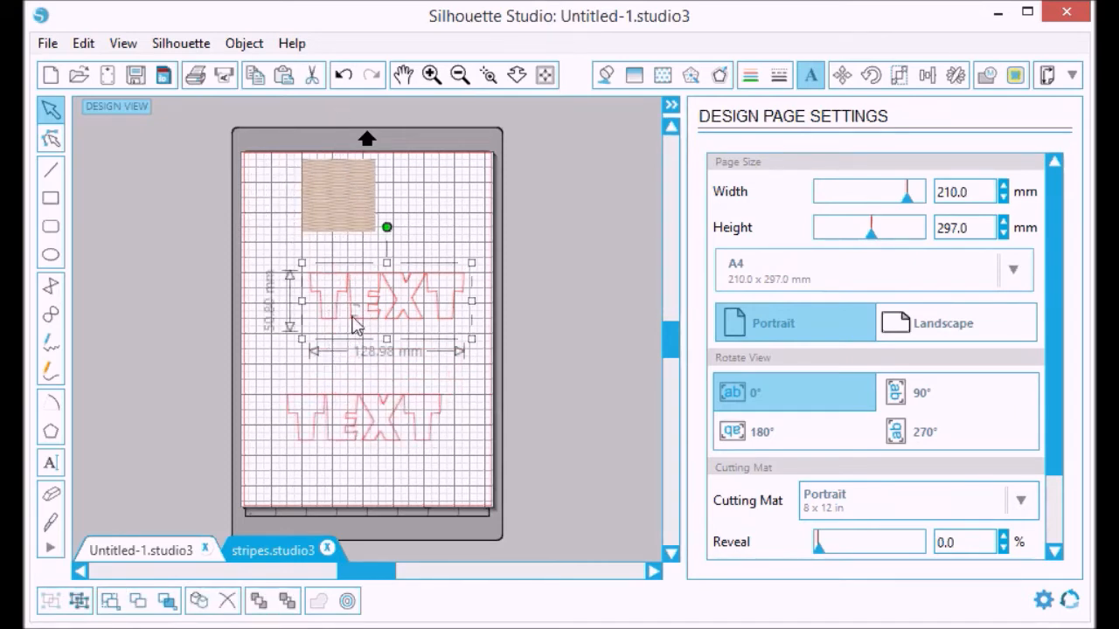
left_click_drag(355, 320, 335, 367)
left_click(345, 256)
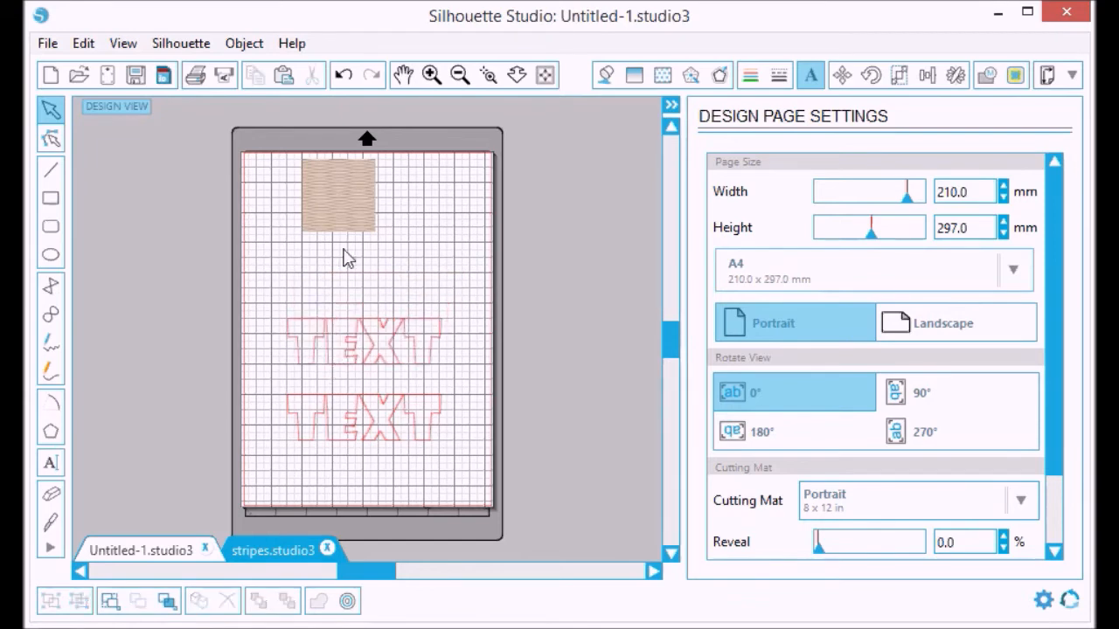
left_click_drag(347, 222, 377, 252)
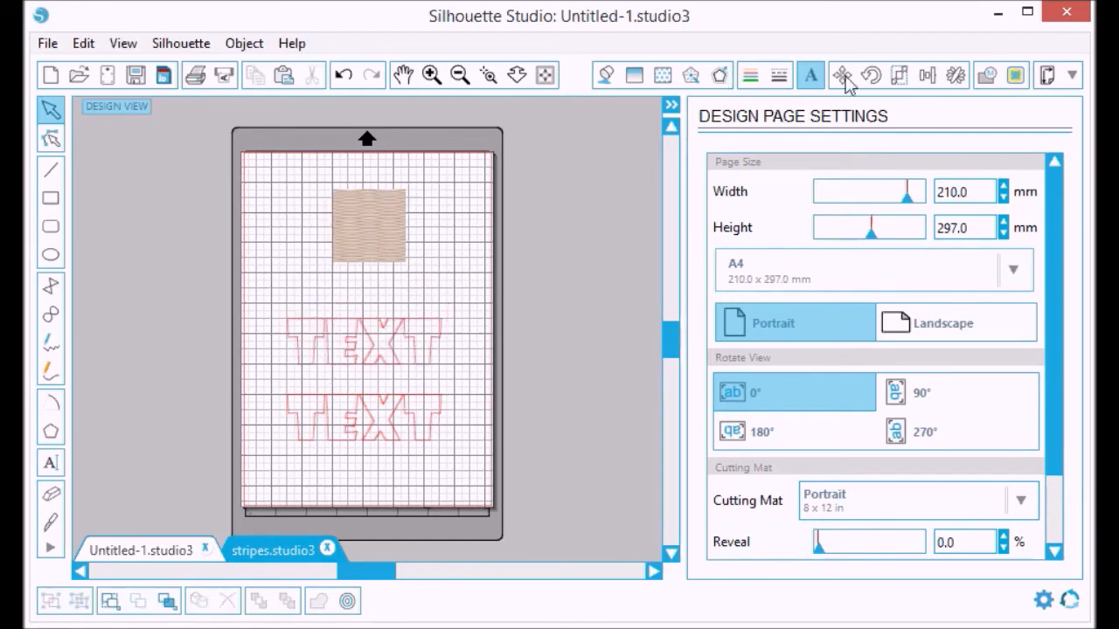
Select a trace area of about 108 × 89 mm around the whole stripes image
left_click(1019, 75)
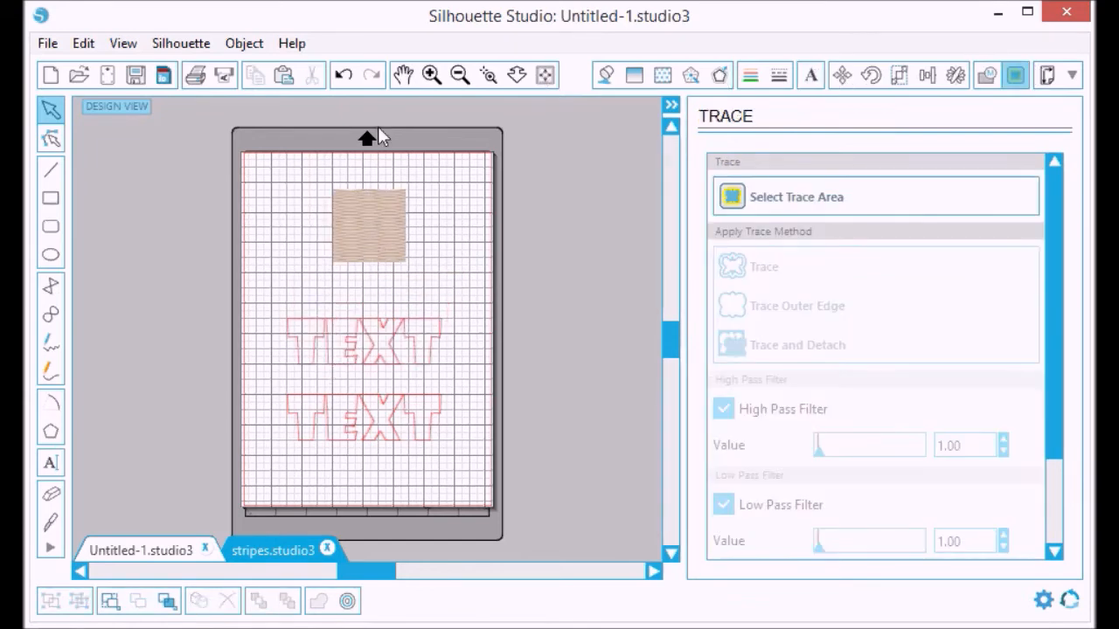
left_click(732, 197)
mouse_move(317, 173)
left_mouse_down()
mouse_move(407, 243)
mouse_move(463, 308)
mouse_move(441, 288)
left_mouse_up()
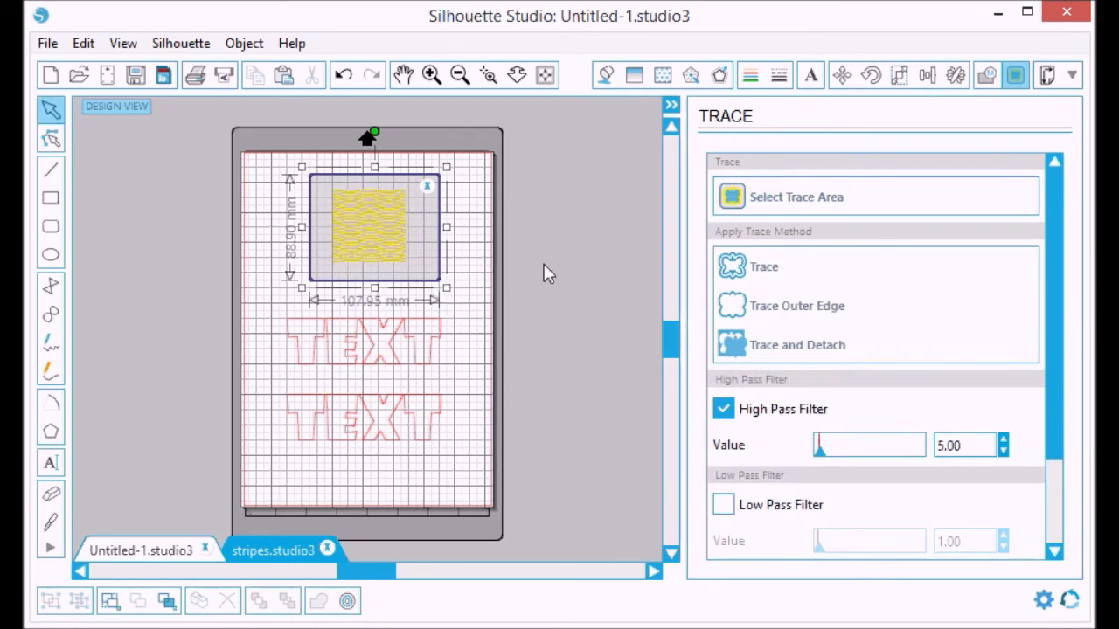
Trace the selected stripes image, move the traced lines off the picture and delete the original image
left_click(738, 265)
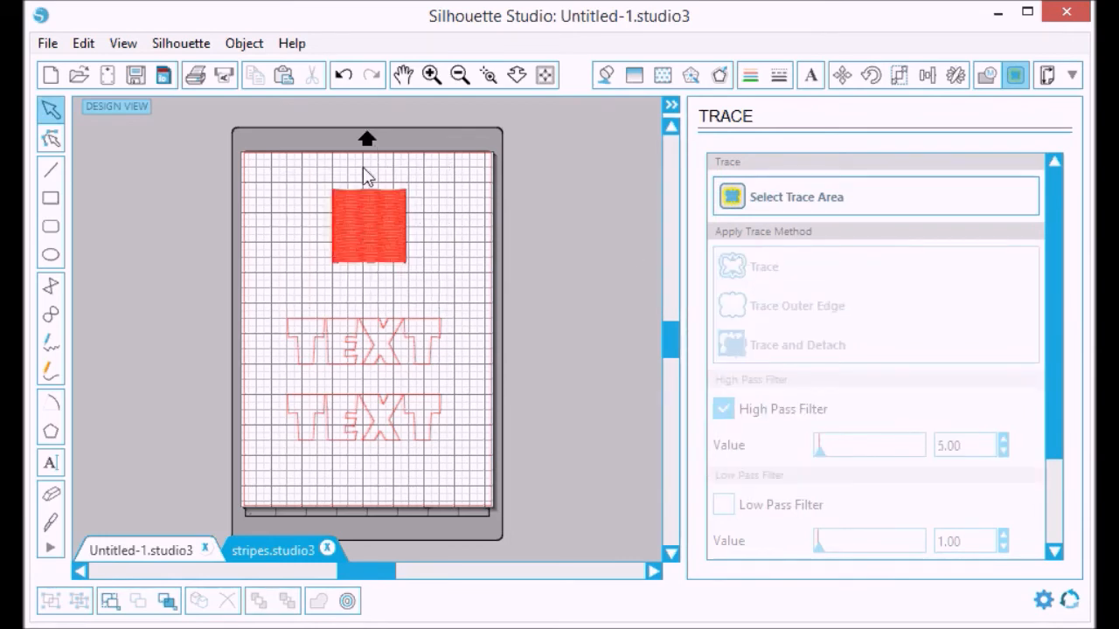
left_click_drag(356, 234, 313, 234)
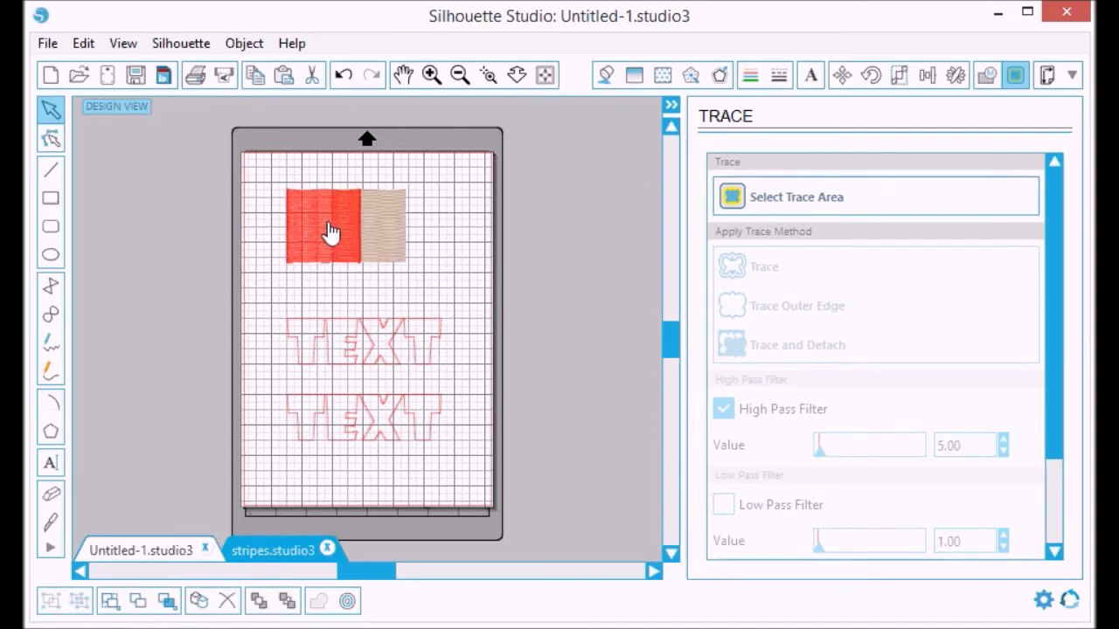
left_click(344, 248)
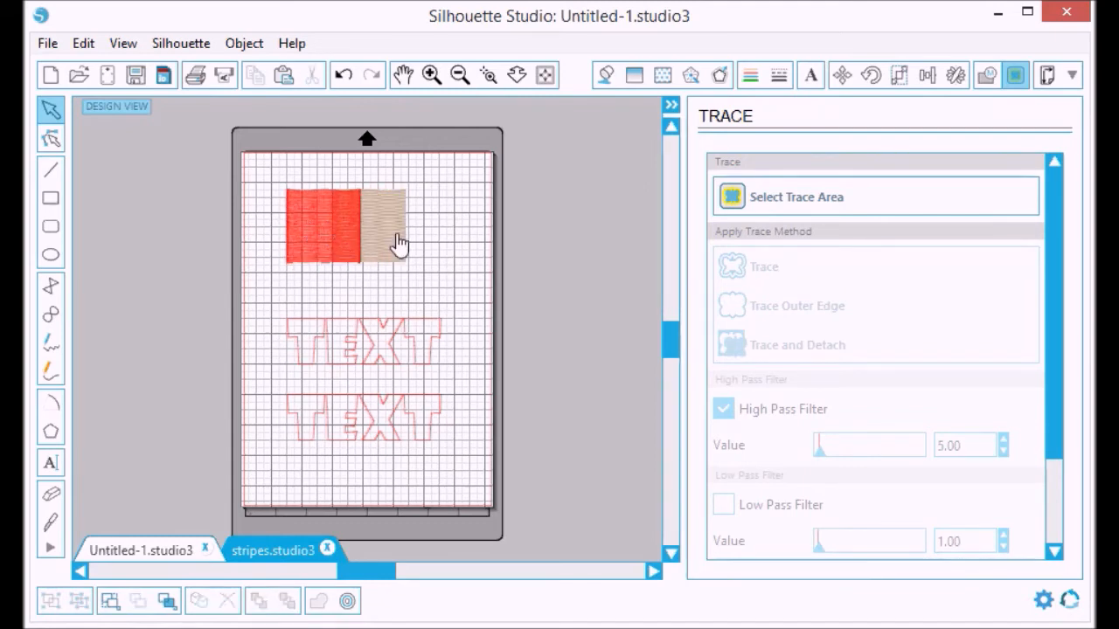
left_click(399, 245)
key("Delete")
Move the traced stripes up and stretch them into a wide rectangle of about 133 × 57 mm
mouse_move(334, 246)
left_mouse_down()
mouse_move(362, 250)
mouse_move(326, 230)
left_mouse_up()
left_click(364, 258)
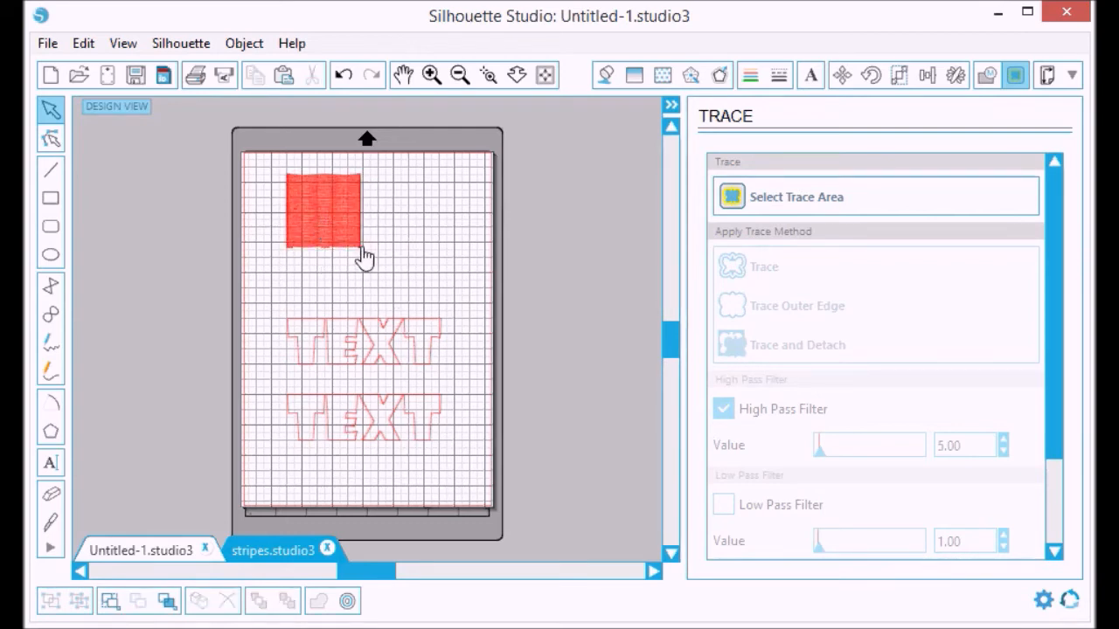
left_click(350, 237)
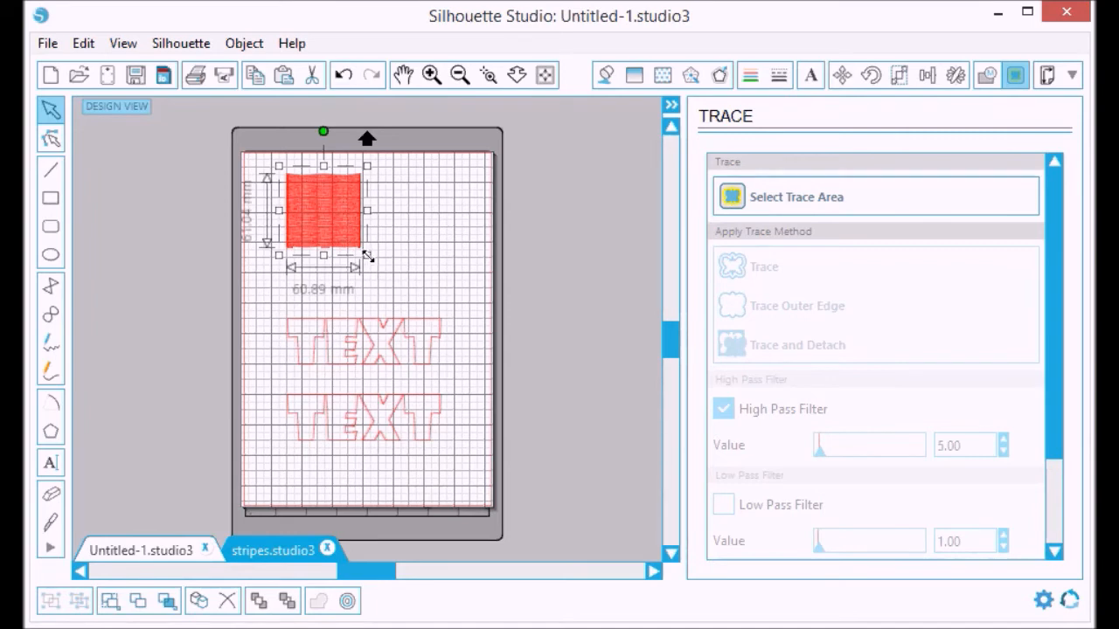
left_click_drag(367, 255, 458, 225)
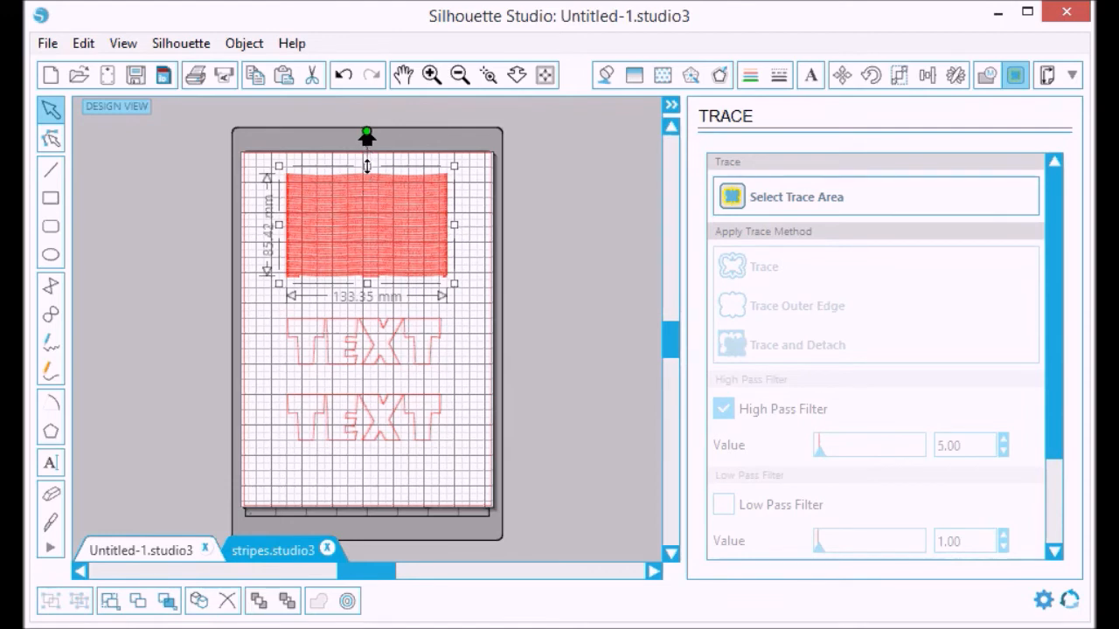
left_click_drag(367, 166, 373, 226)
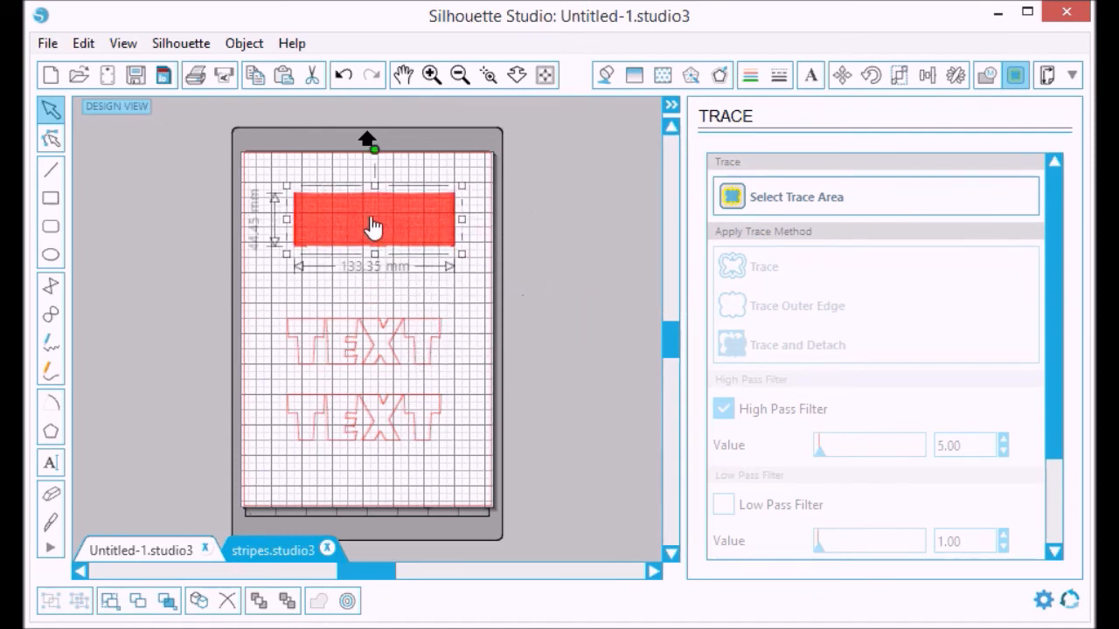
left_click_drag(374, 179, 374, 174)
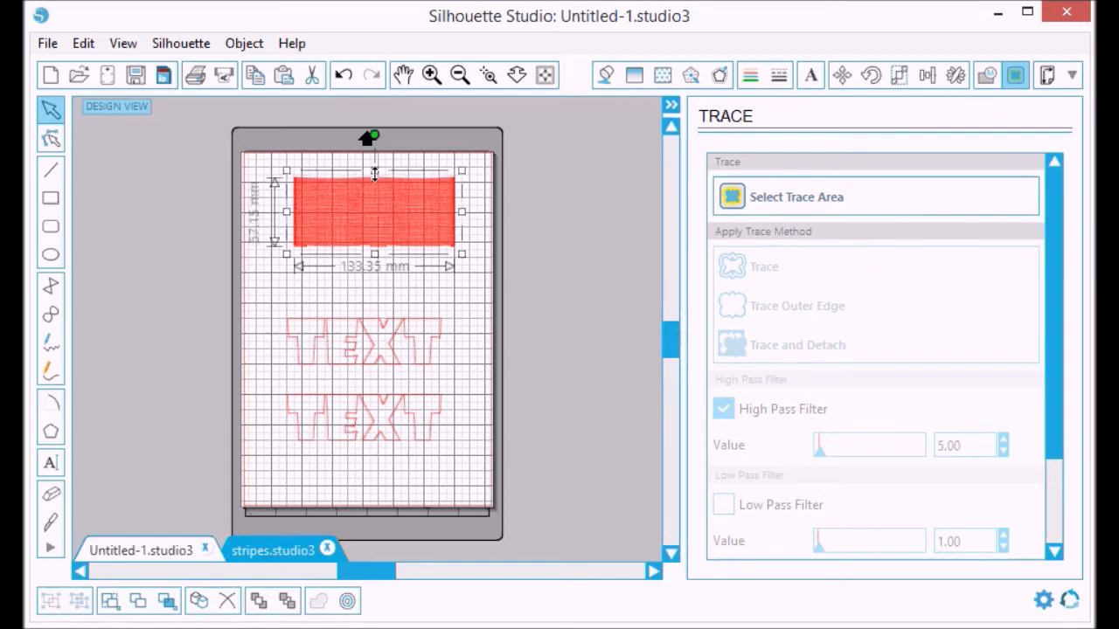
Rotate the traced stripes slightly clockwise and move the upper TEXT outline onto the middle of them
left_click_drag(371, 137, 378, 137)
left_click_drag(385, 223, 373, 234)
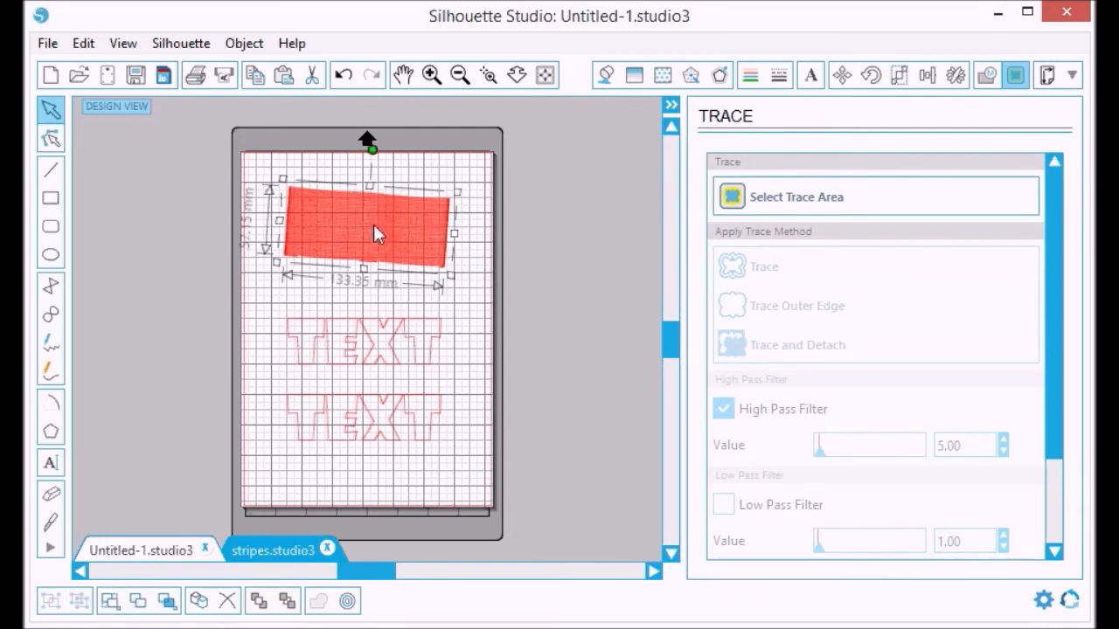
left_click(376, 325)
key("Delete")
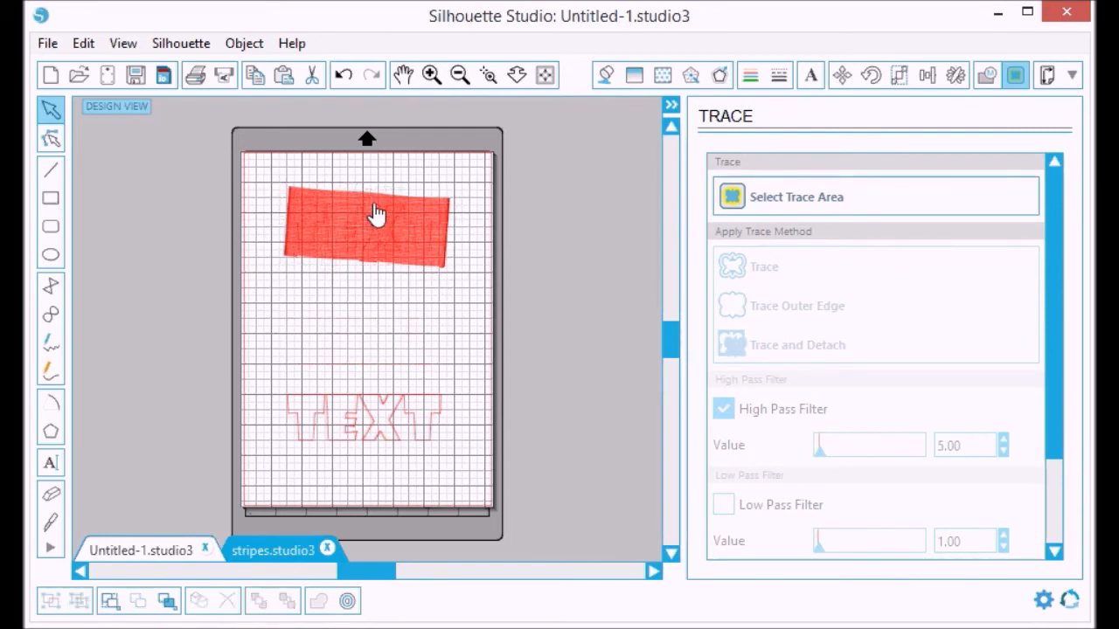
Crop the traced stripes with the overlapping TEXT outline so only the stripes inside the letters are kept
left_click_drag(202, 135, 522, 322)
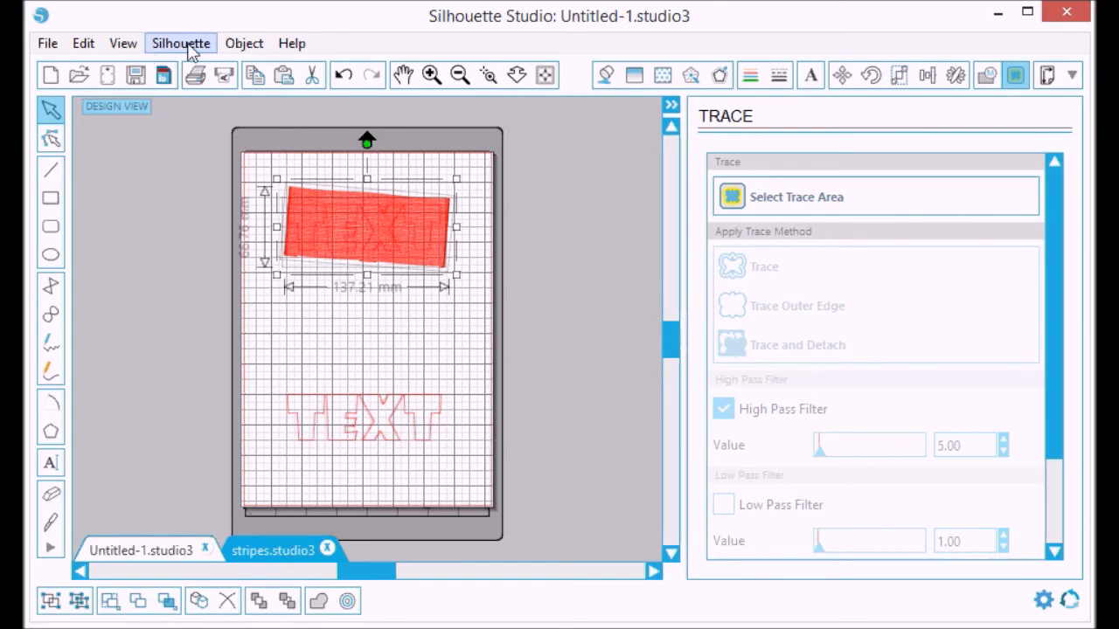
left_click(244, 44)
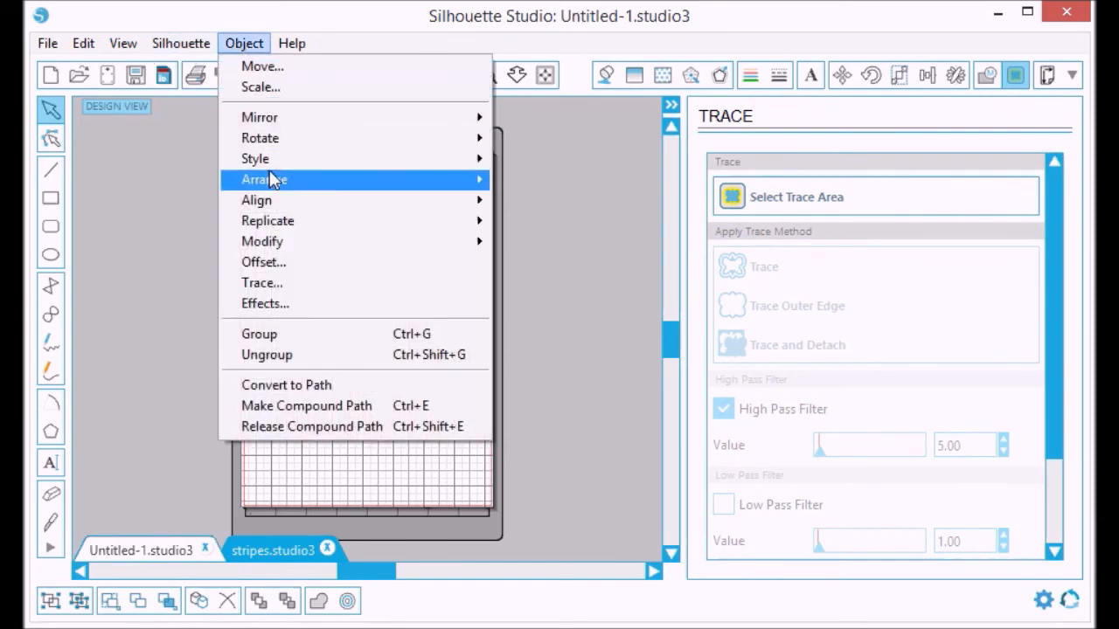
mouse_move(271, 179)
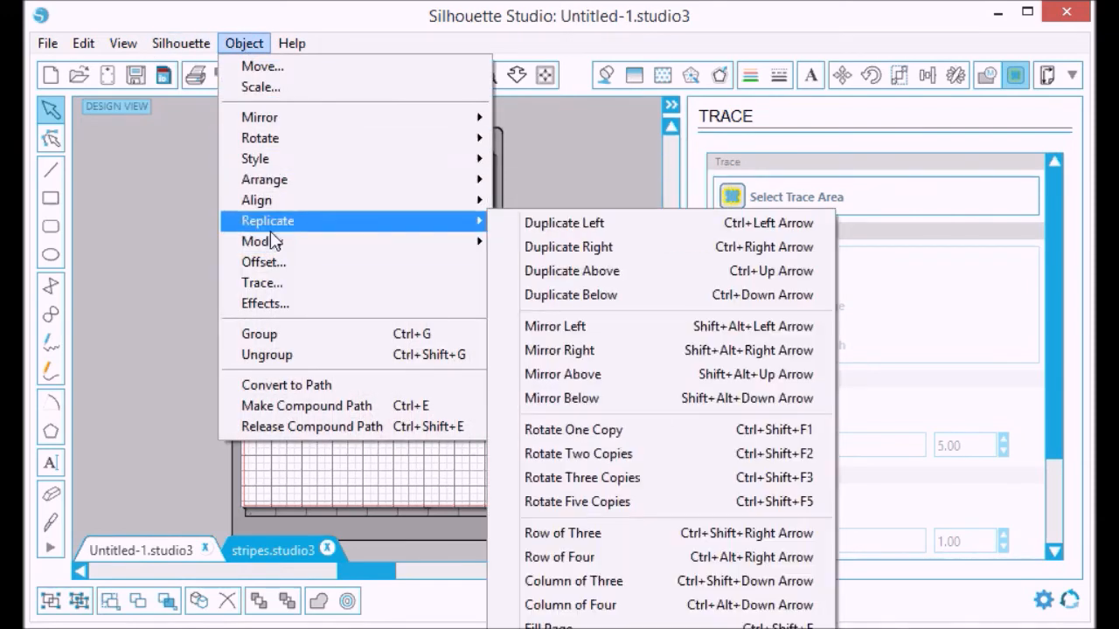
mouse_move(273, 245)
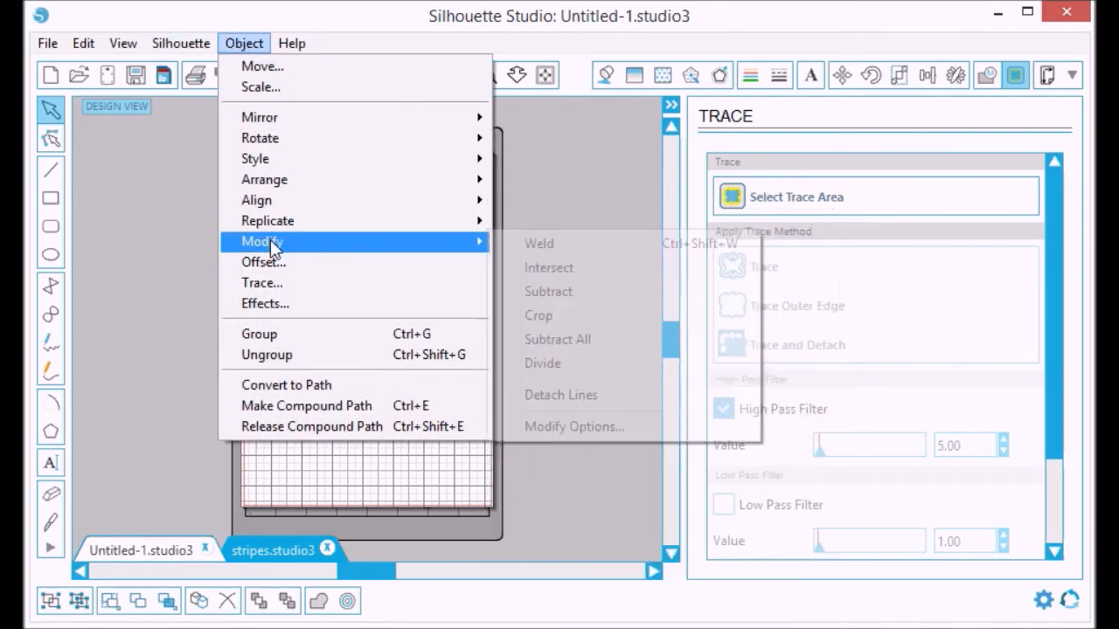
left_click(615, 316)
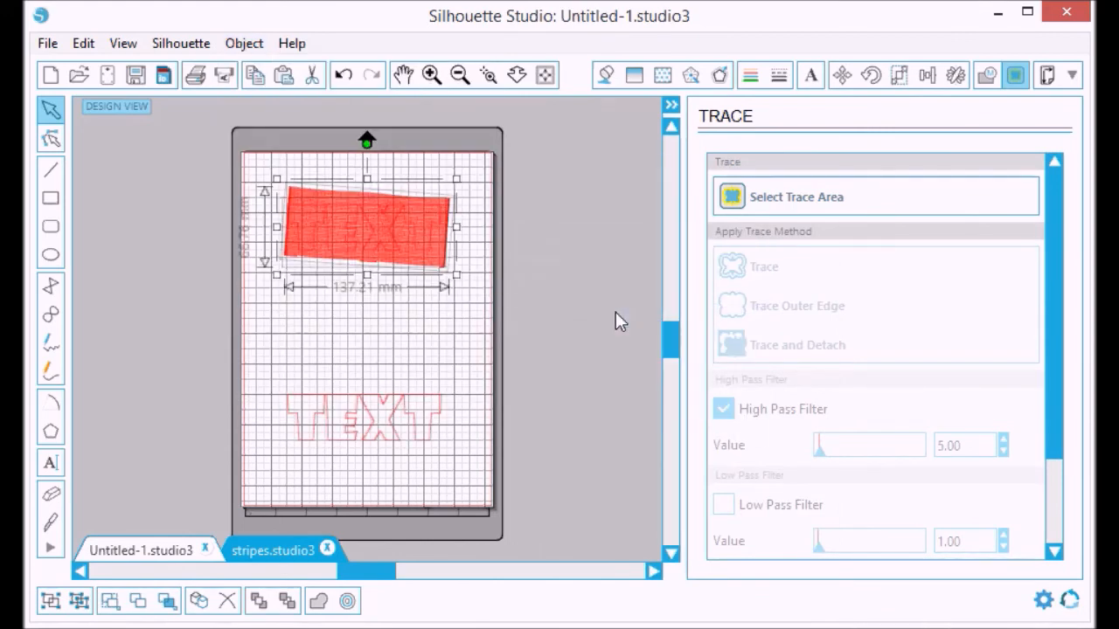
key("ctrl+z")
left_click(594, 290)
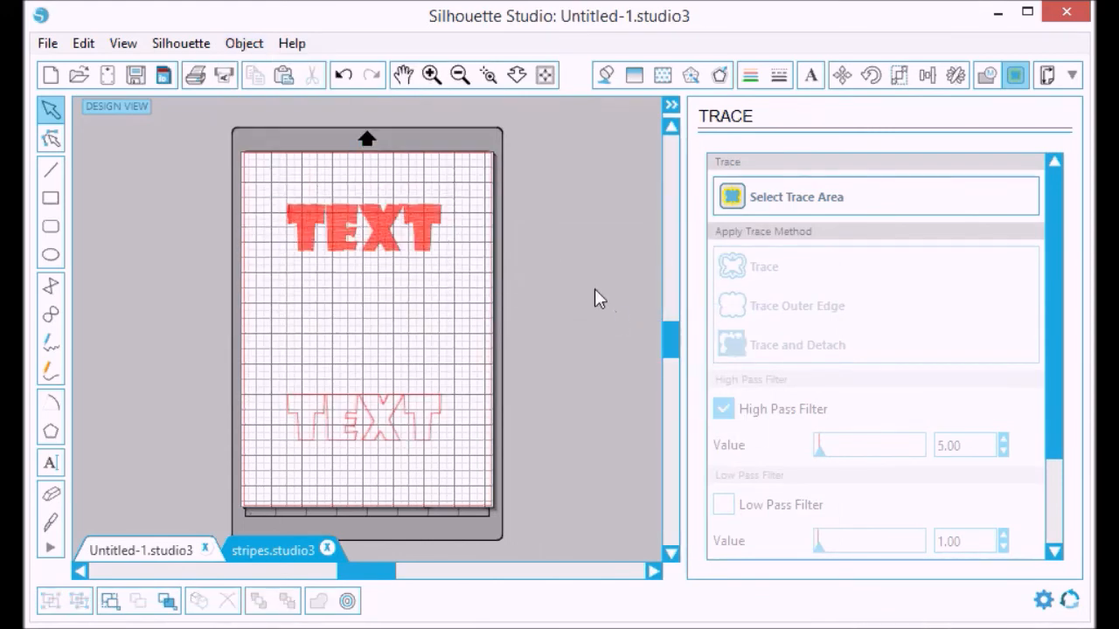
Move the remaining TEXT outline up over the striped lettering so that it lines up with the letter edges
left_click_drag(669, 348, 668, 323)
left_click(431, 76)
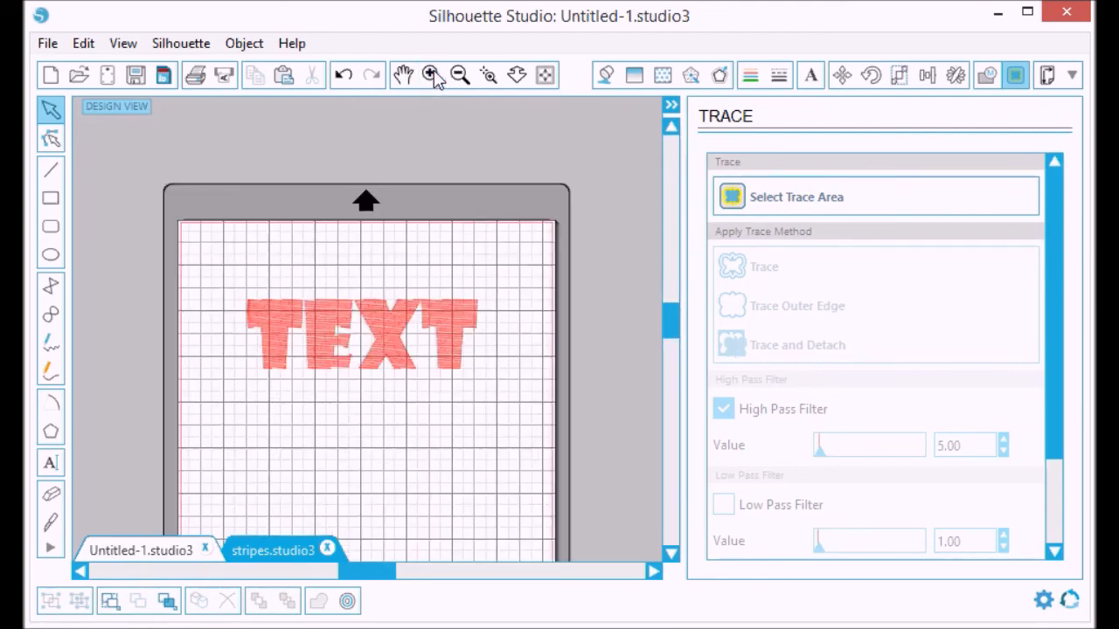
left_click(432, 76)
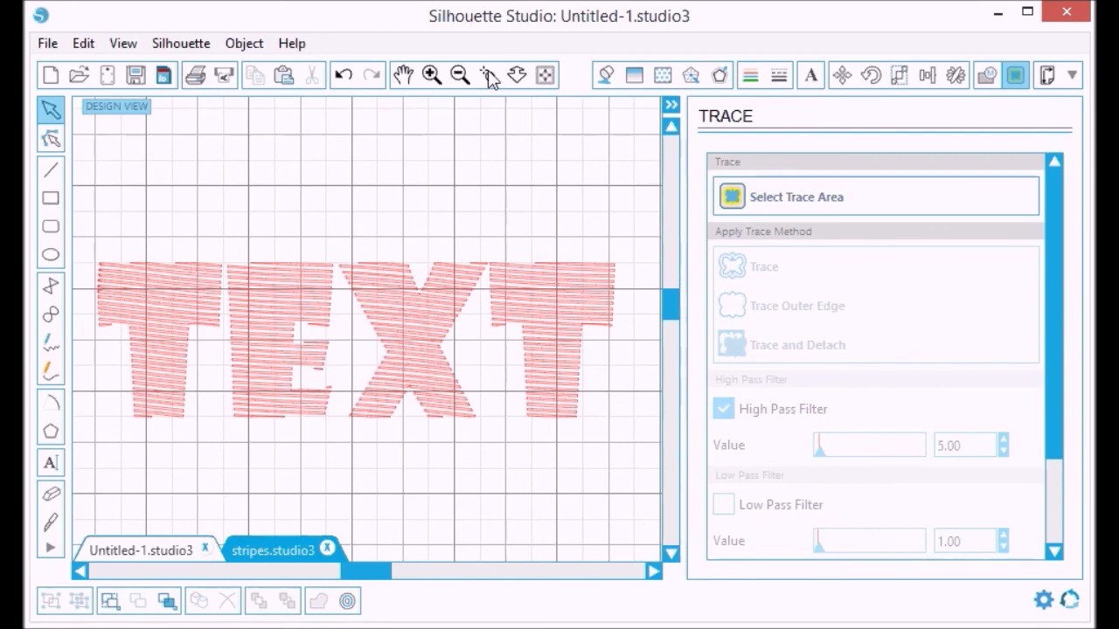
left_click(459, 76)
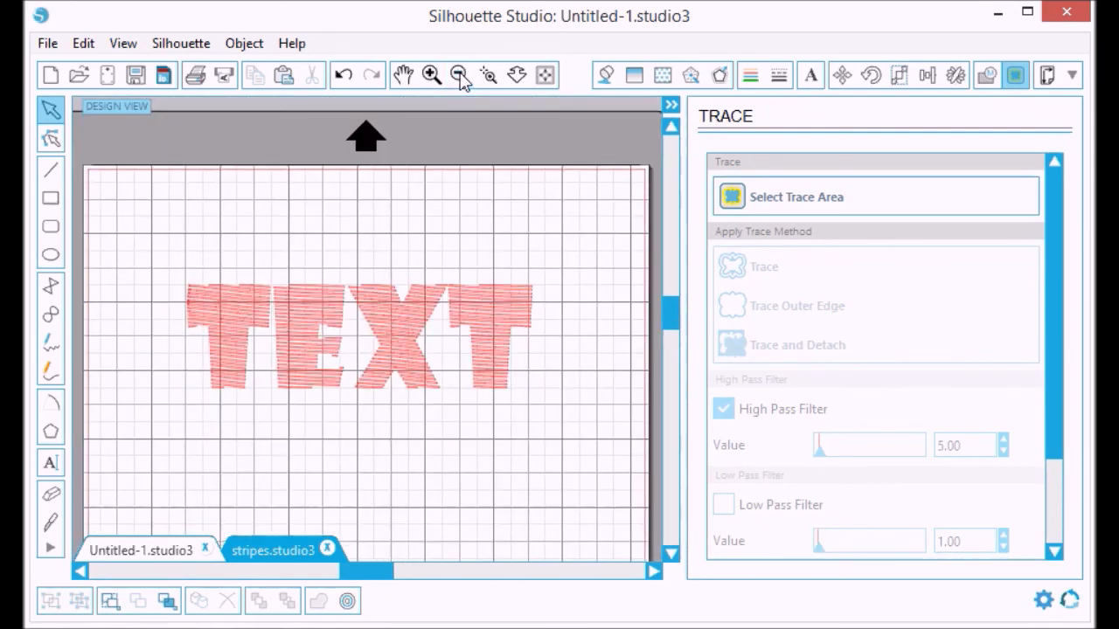
left_click(460, 76)
scroll(675, 339, "down", 2)
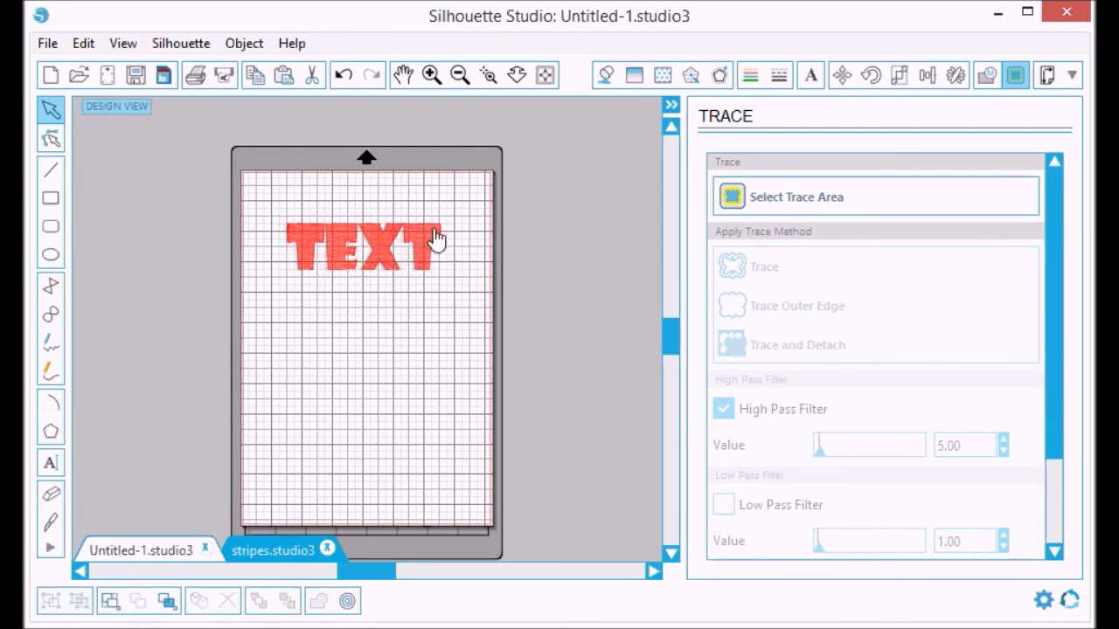
Hide the page grid behind the outlined striped lettering
left_click(432, 77)
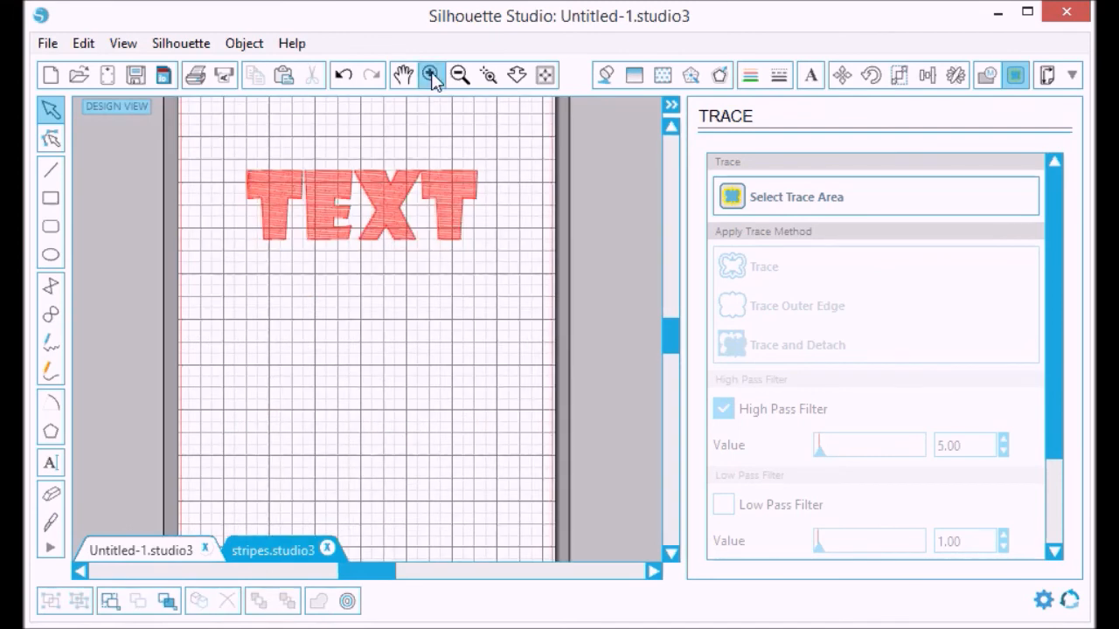
left_click(432, 77)
left_click_drag(679, 333, 679, 304)
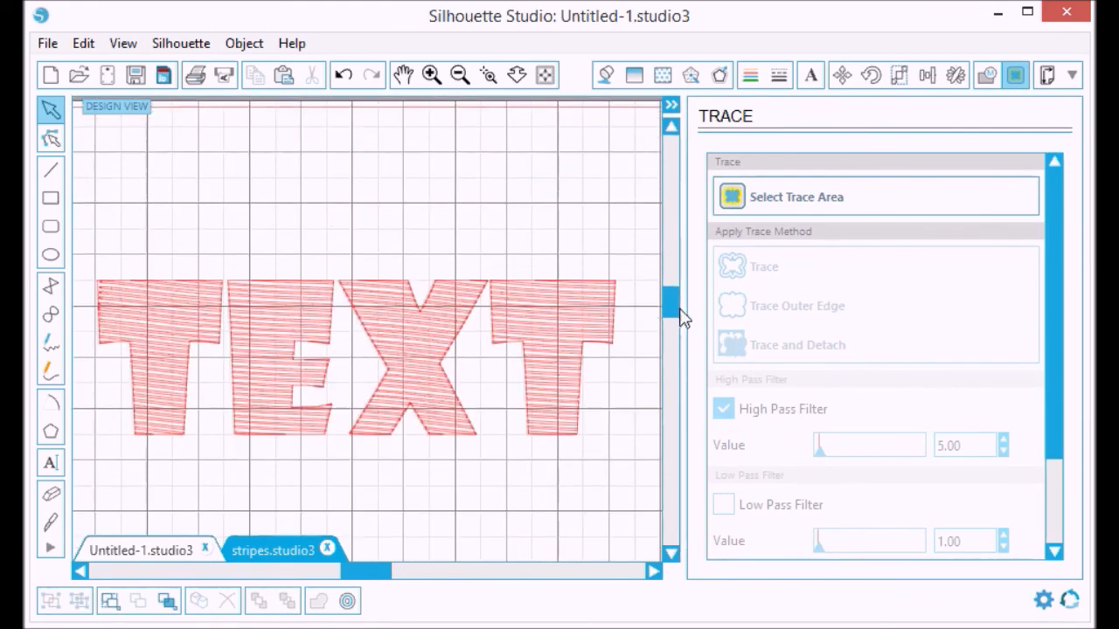
left_click(122, 43)
left_click(145, 118)
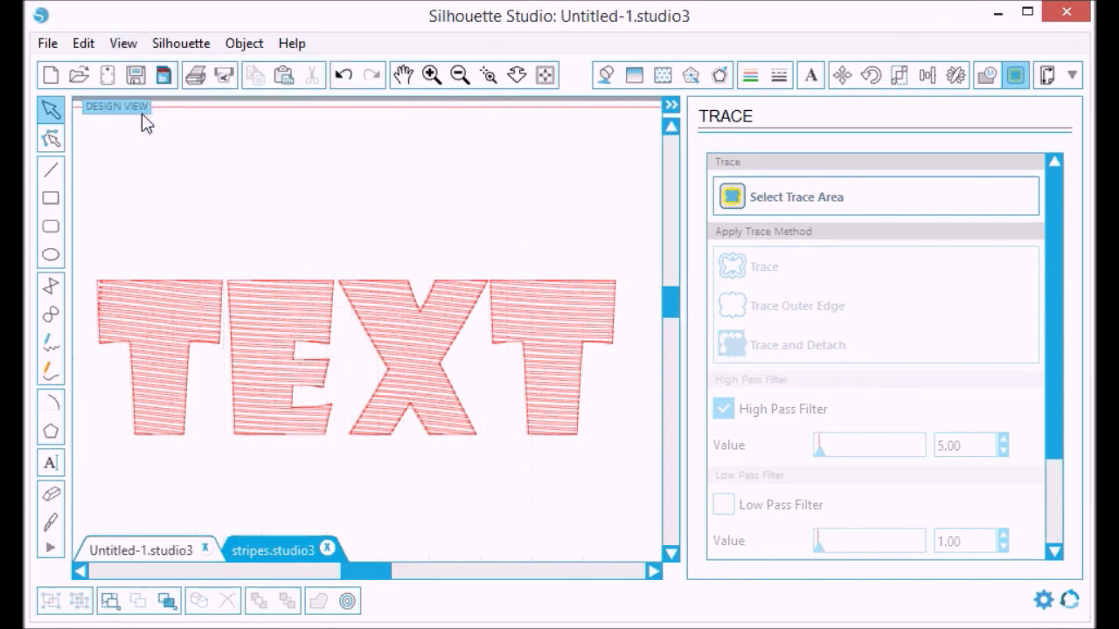